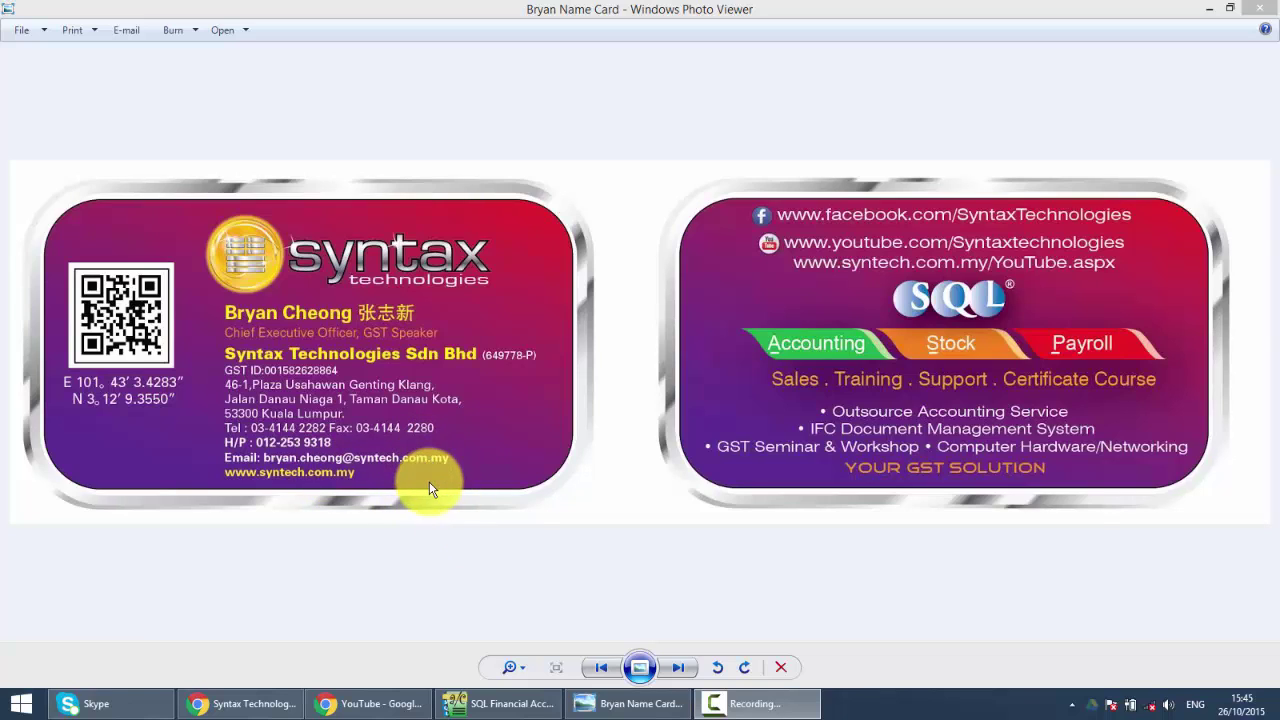
Step: Switch to SQL Financial Accounting and open the Cash Purchase list from the Purchase module in a maximized window
mouse_move(489, 707)
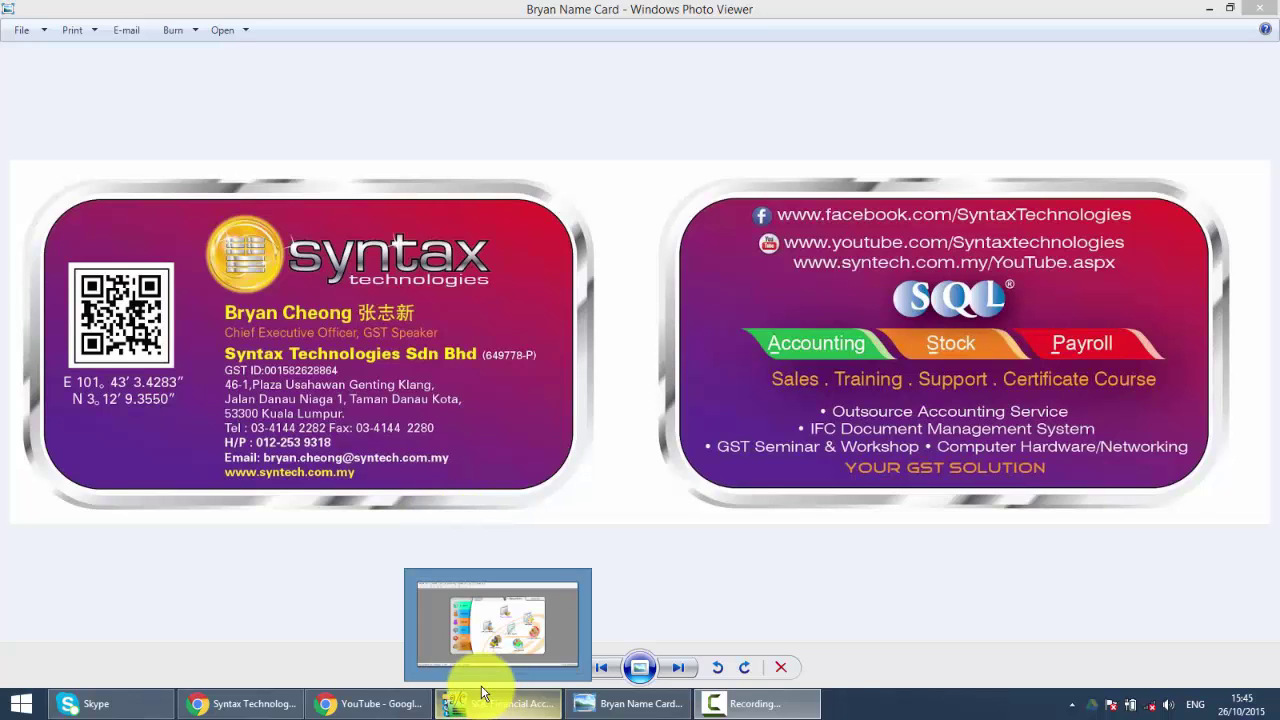
left_click(485, 705)
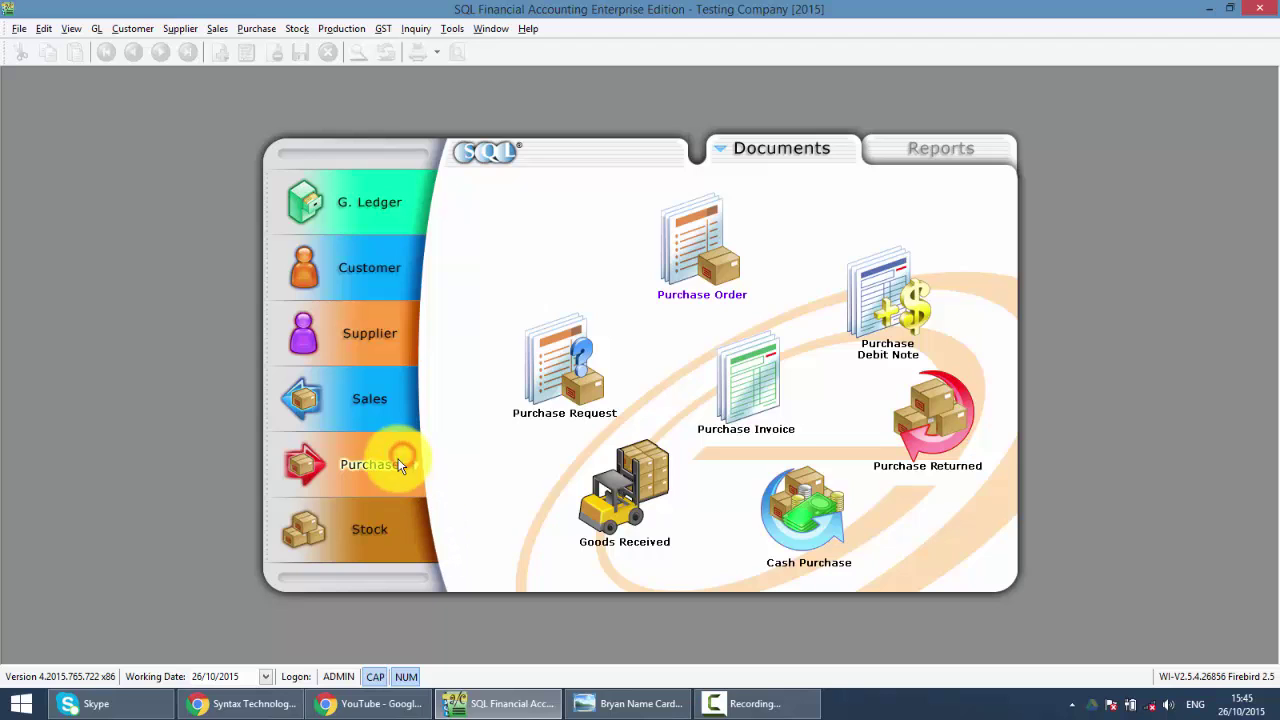
left_click(792, 514)
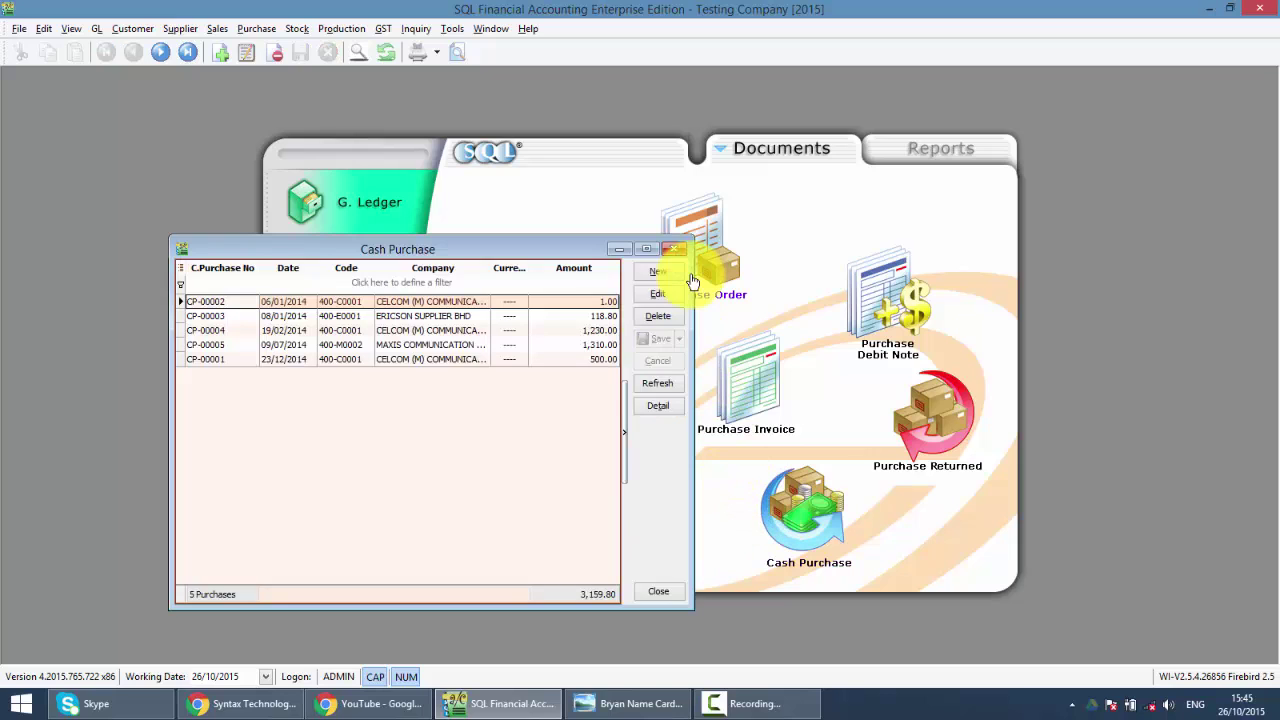
left_click(645, 248)
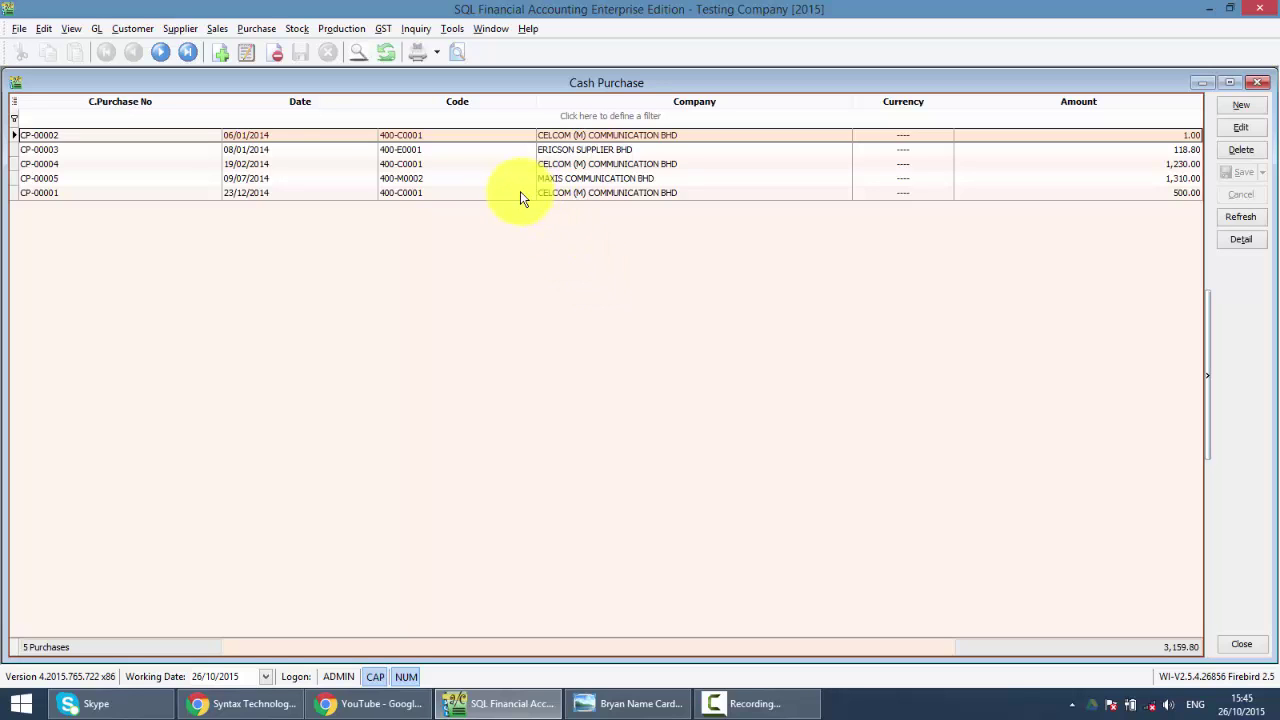
Step: Try filtering the cash purchase list by purchase number "2" and by company "ce", clearing each filter
left_click(159, 118)
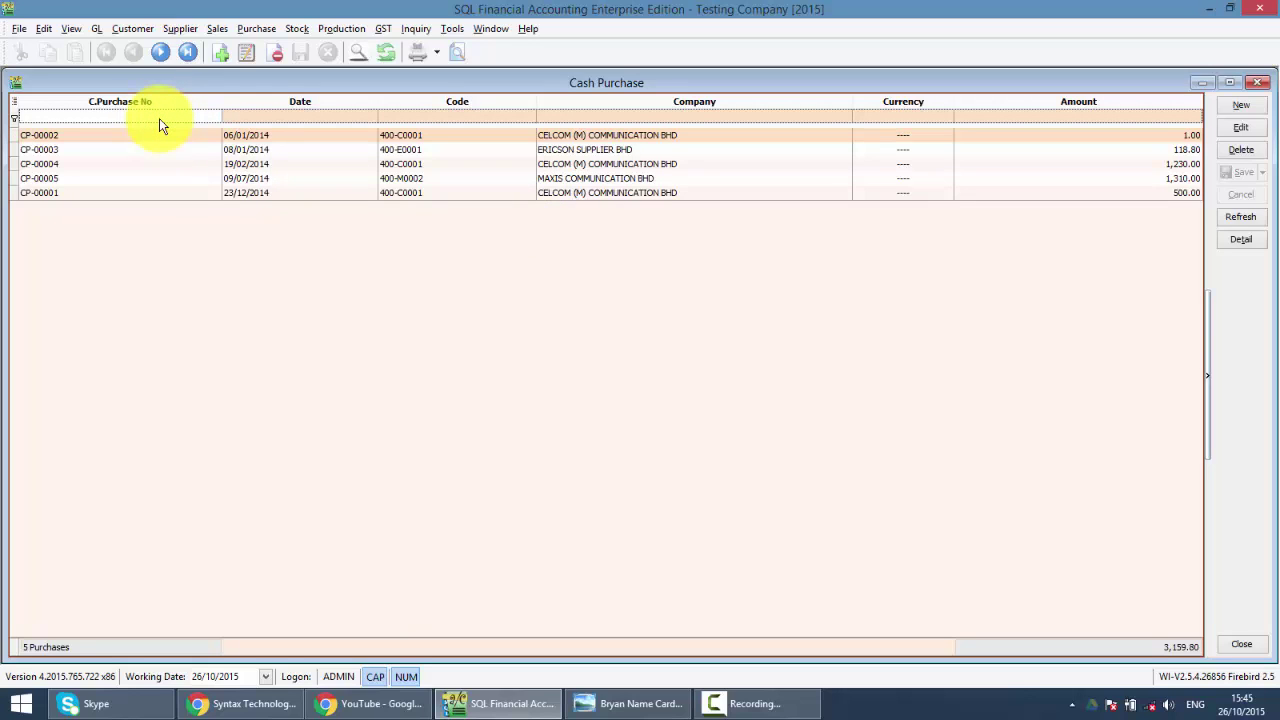
type("2")
key("BackSpace")
left_click(567, 116)
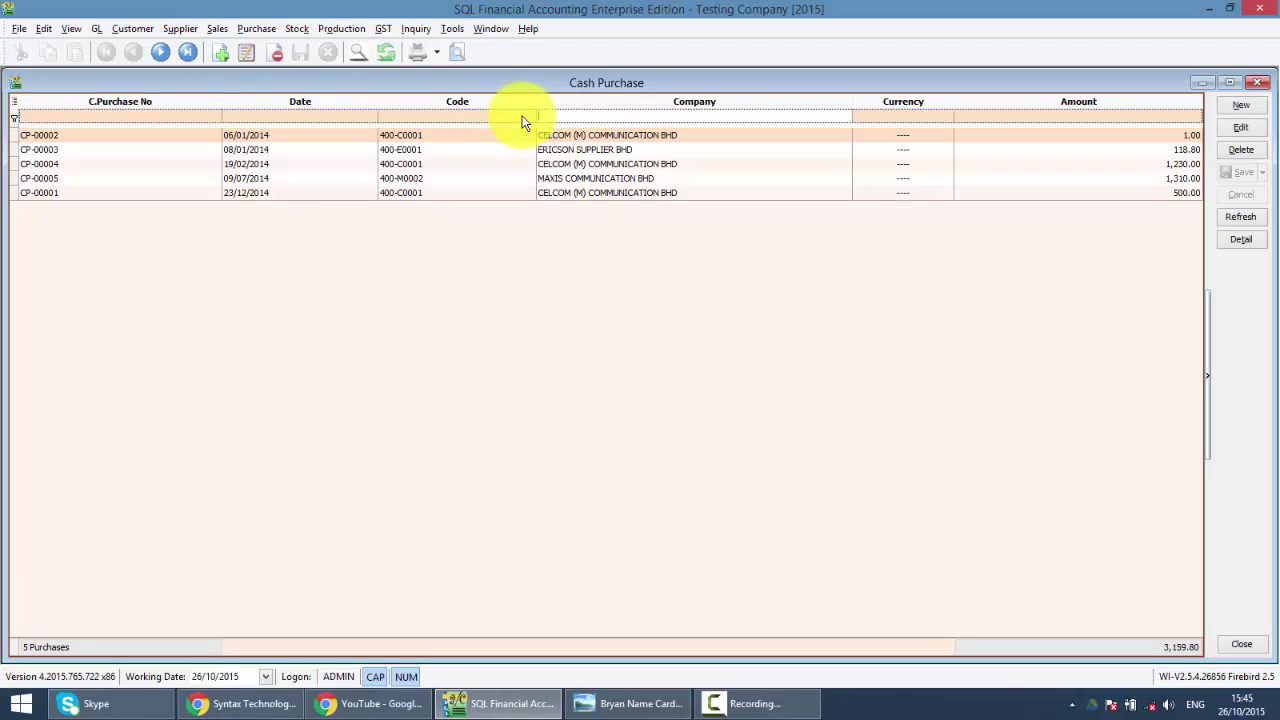
type("c")
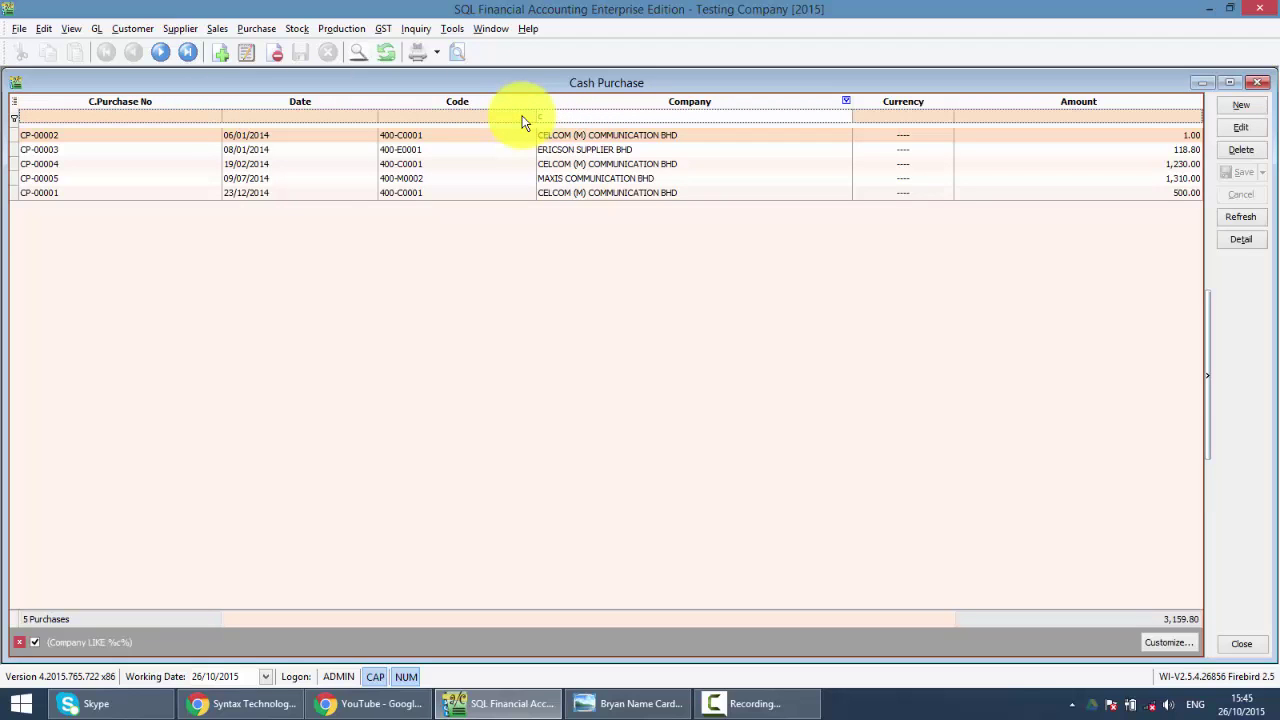
type("e")
key("BackSpace")
key("BackSpace")
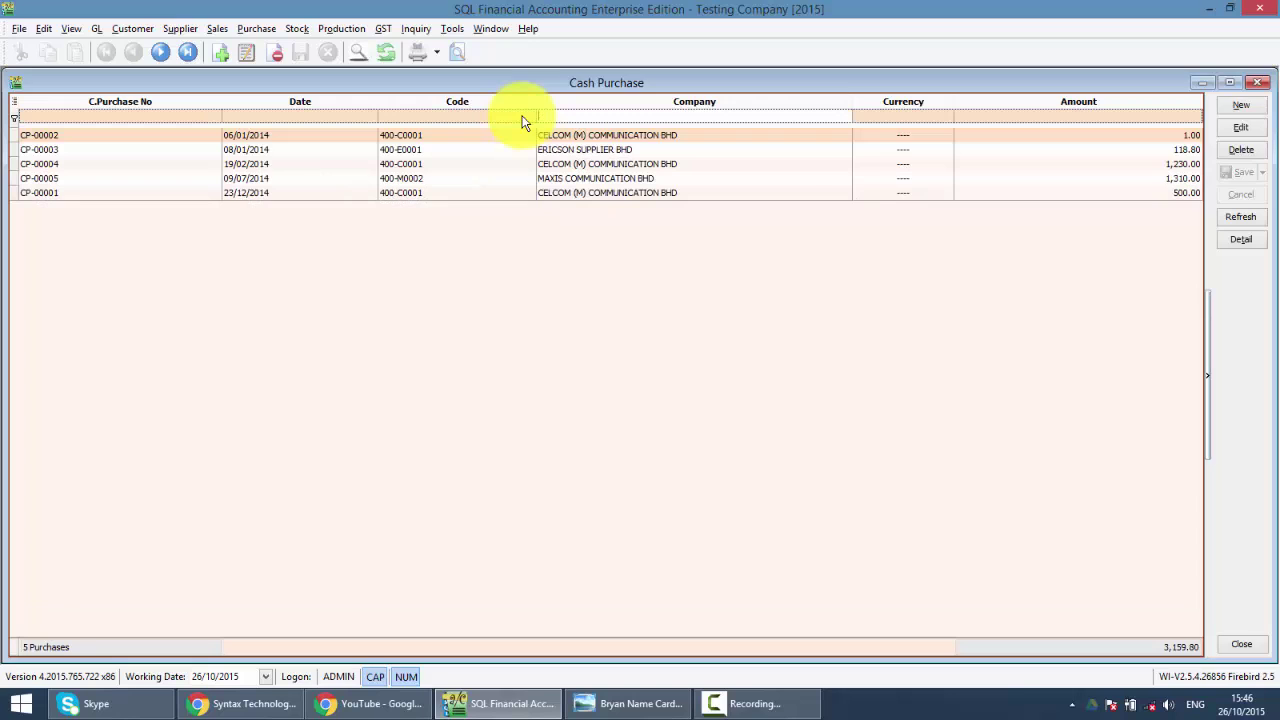
Step: Add the Area column to the cash purchase list between the Code and Company columns
right_click(473, 102)
left_click(529, 263)
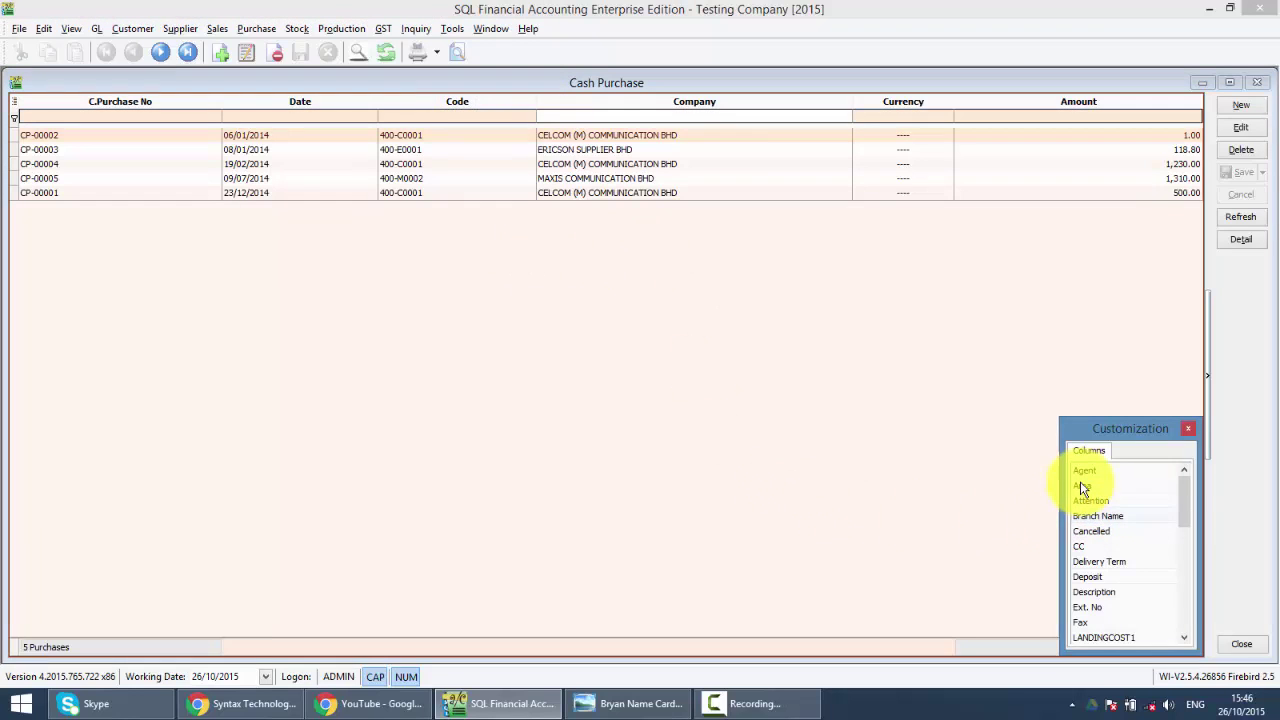
left_click_drag(1081, 485, 522, 90)
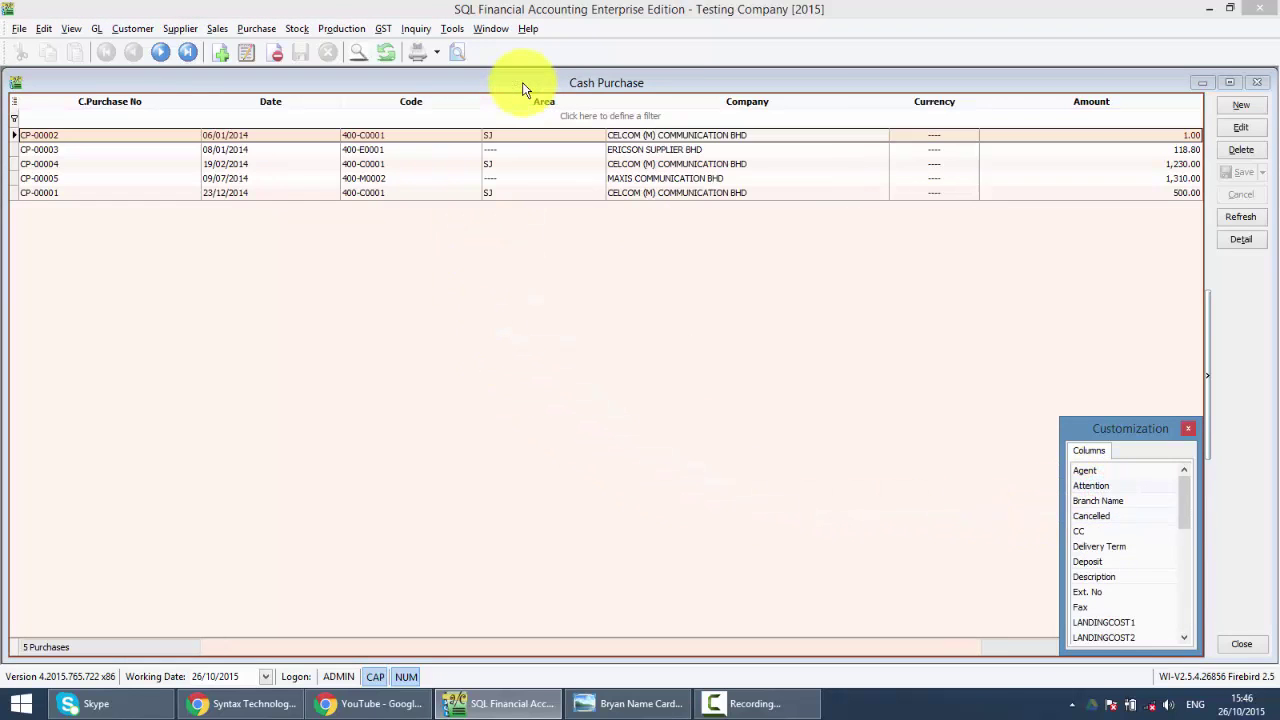
left_click(1187, 429)
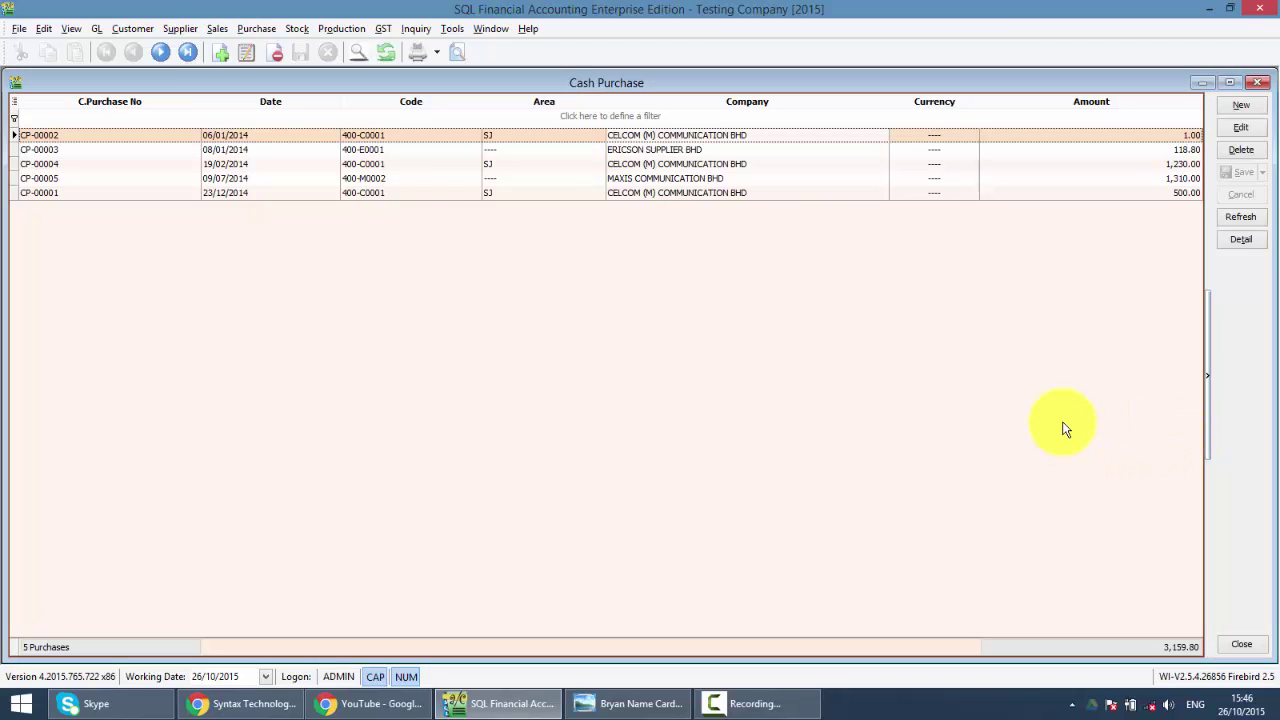
Step: Create a new cash purchase with MAXIS COMMUNICATION BHD (400-M0002) as the supplier
left_click(1240, 105)
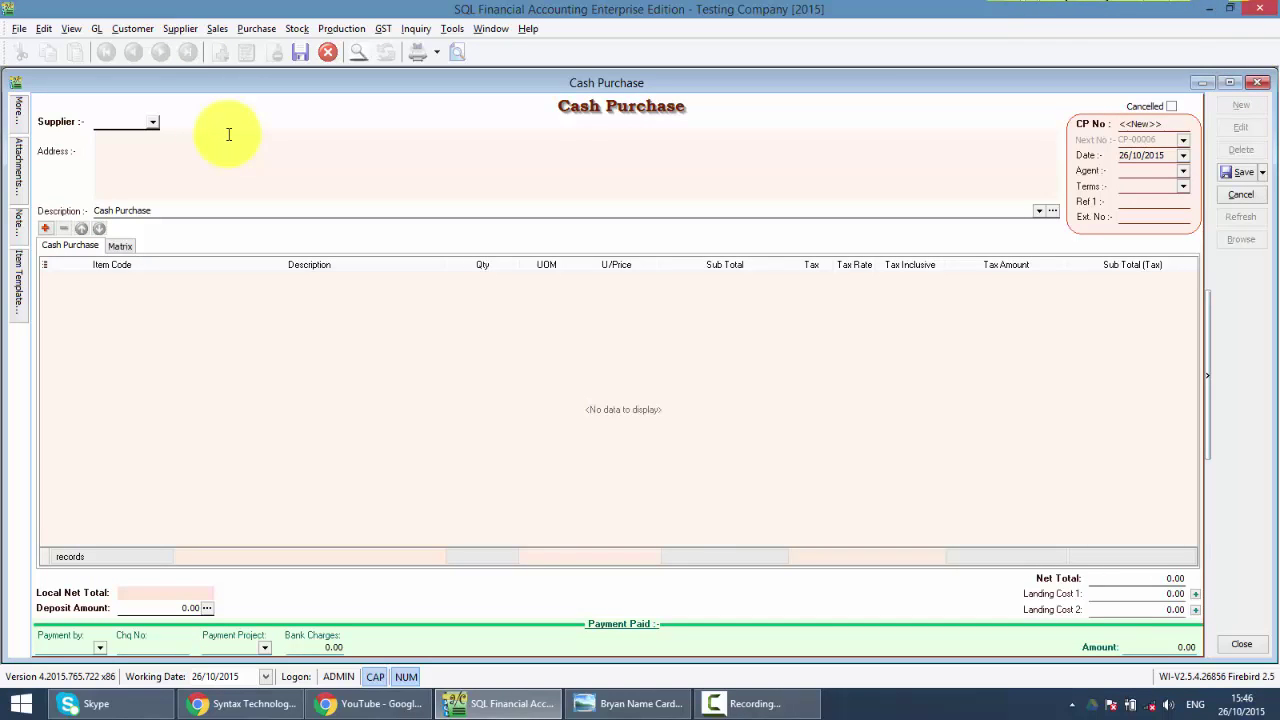
key("F4")
key("Return")
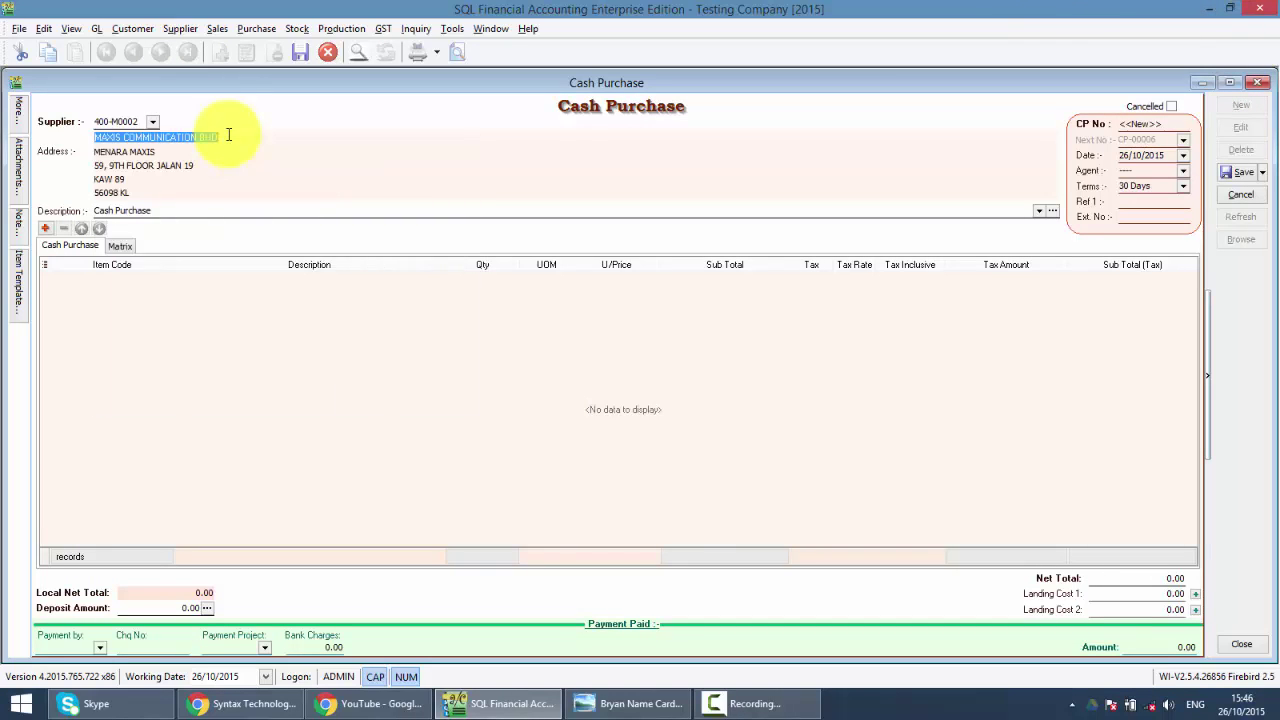
Step: Search the supplier list by Company Name 2 for "ma", clear it, and reselect the supplier by searching Company Name for "maxis"
left_click(155, 121)
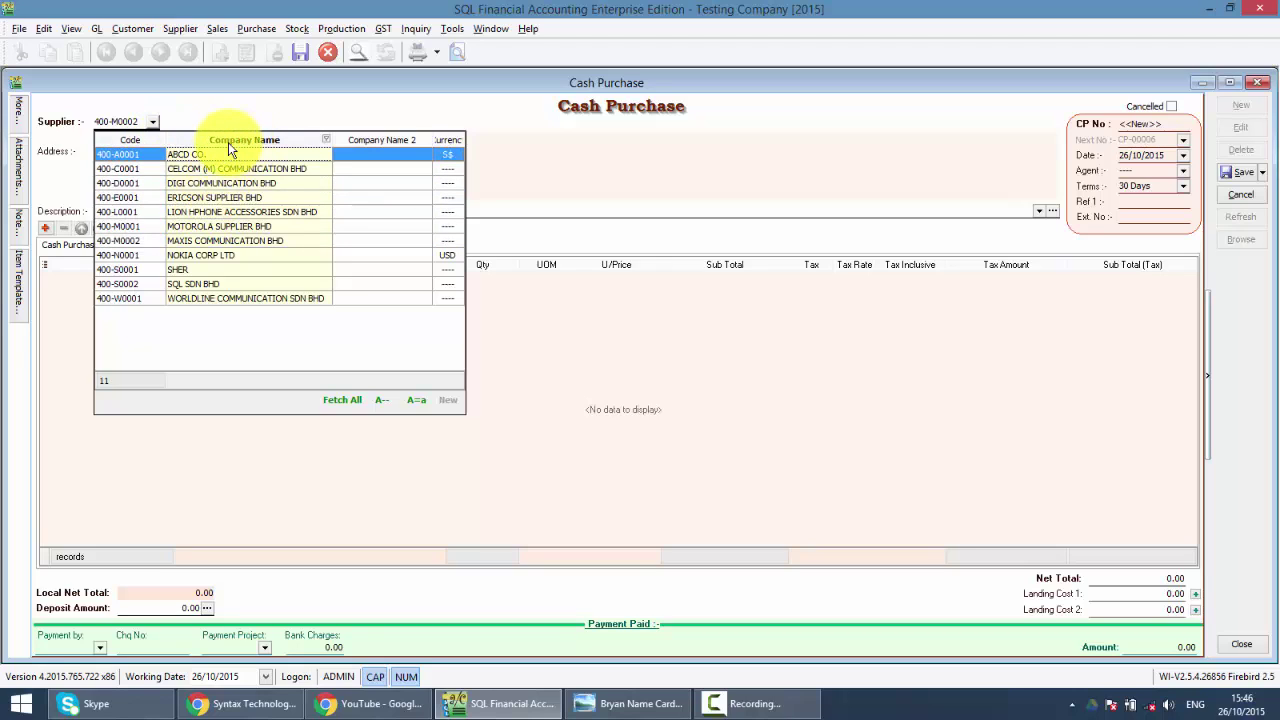
key("Right")
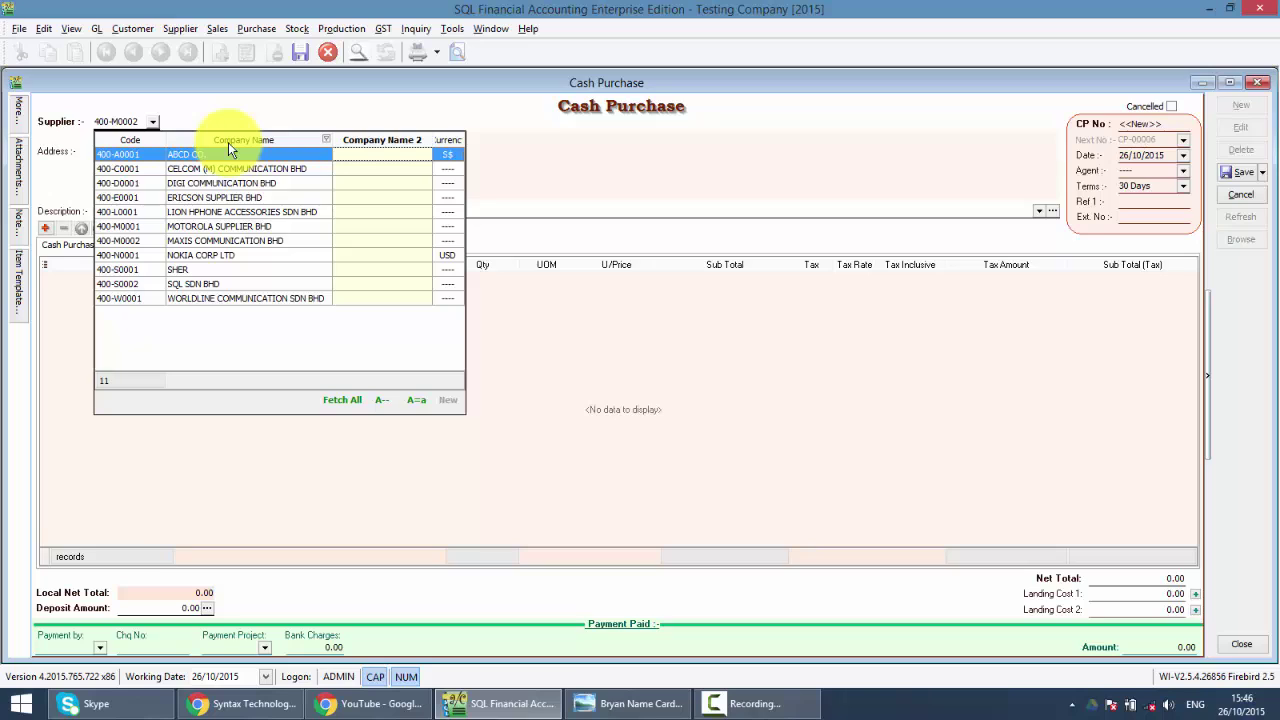
type("ma")
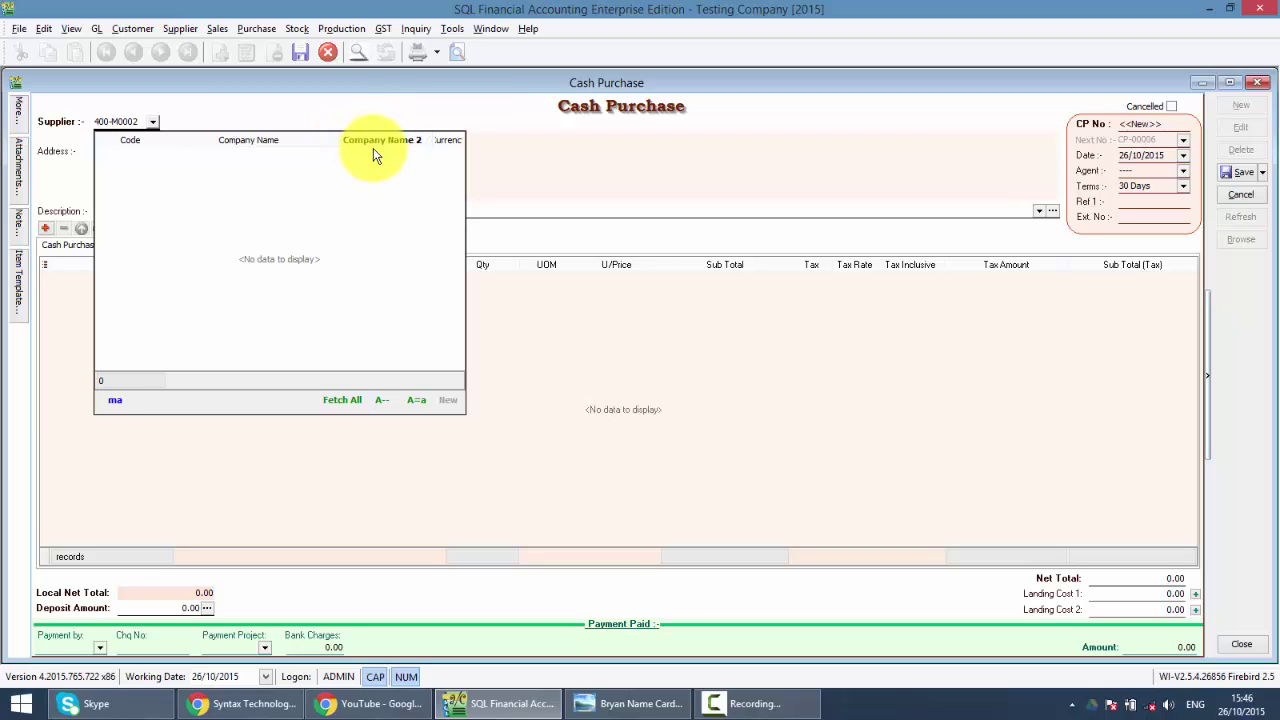
key("BackSpace")
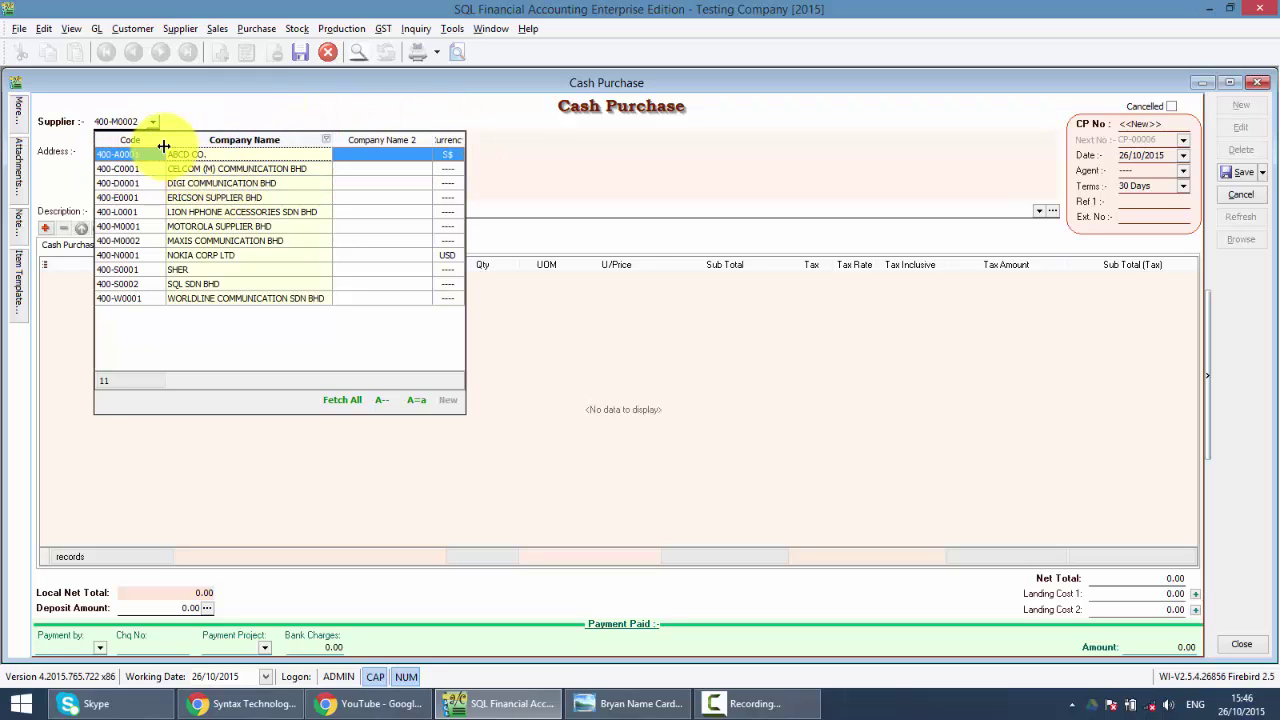
type("maxis")
key("Return")
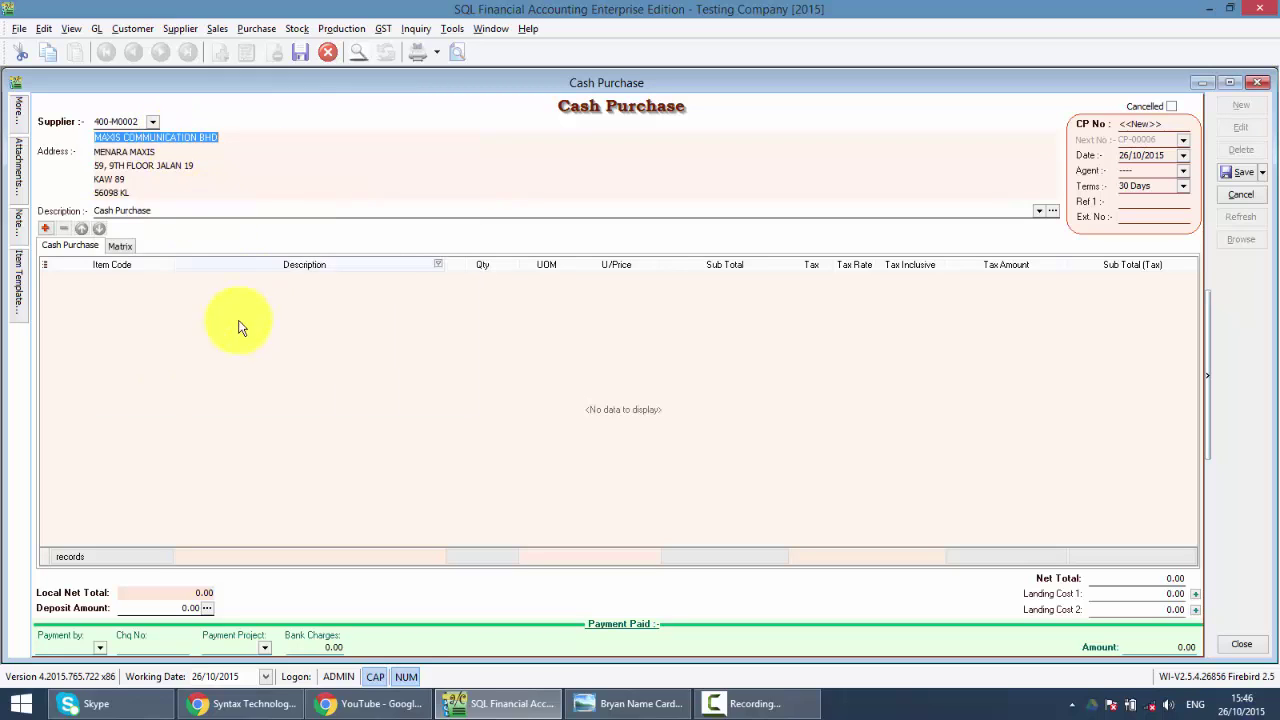
Step: Add a first line item by searching item descriptions for "max" and choosing M-PRE-120, MAXIS PREPAID-RM120
left_click(112, 280)
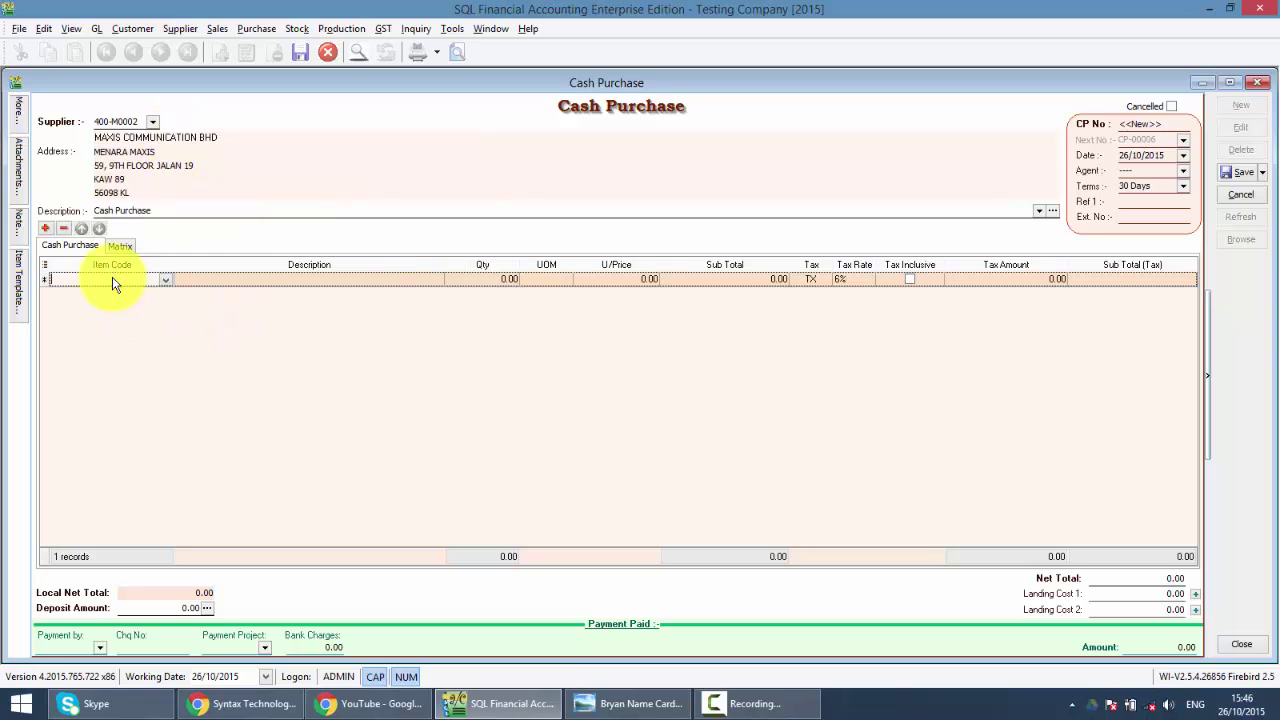
type("ma")
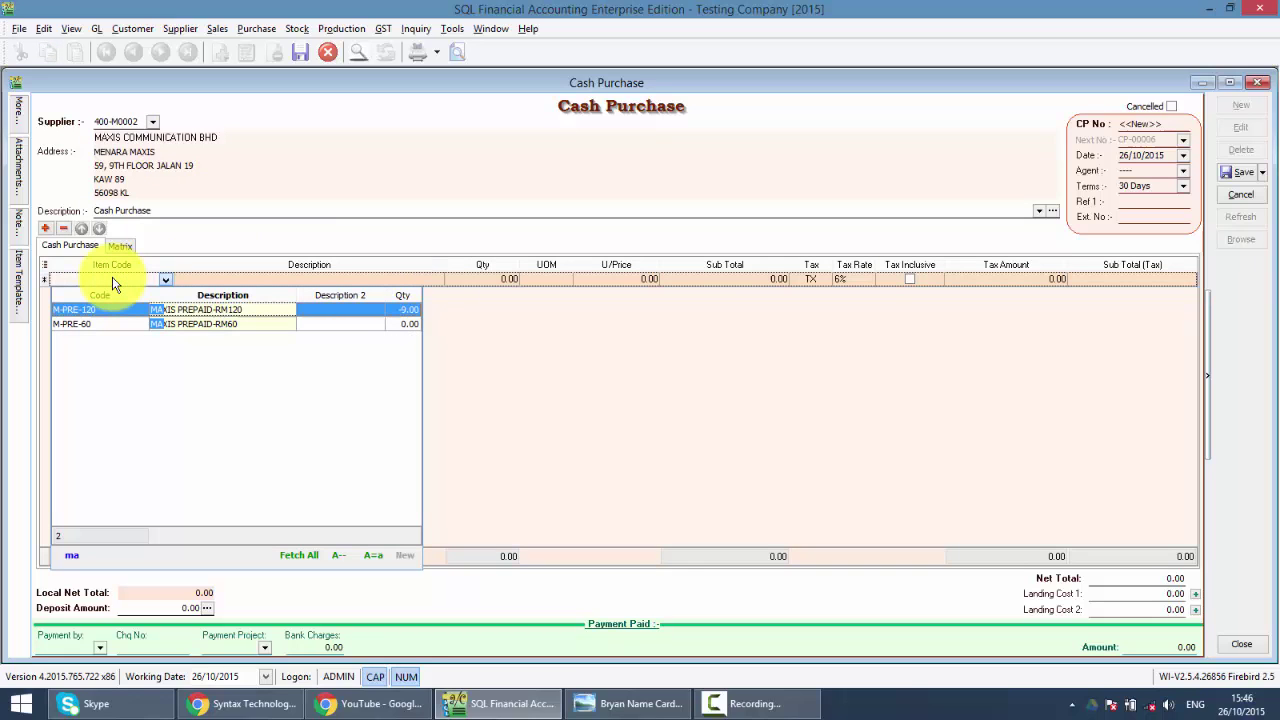
type("xi'")
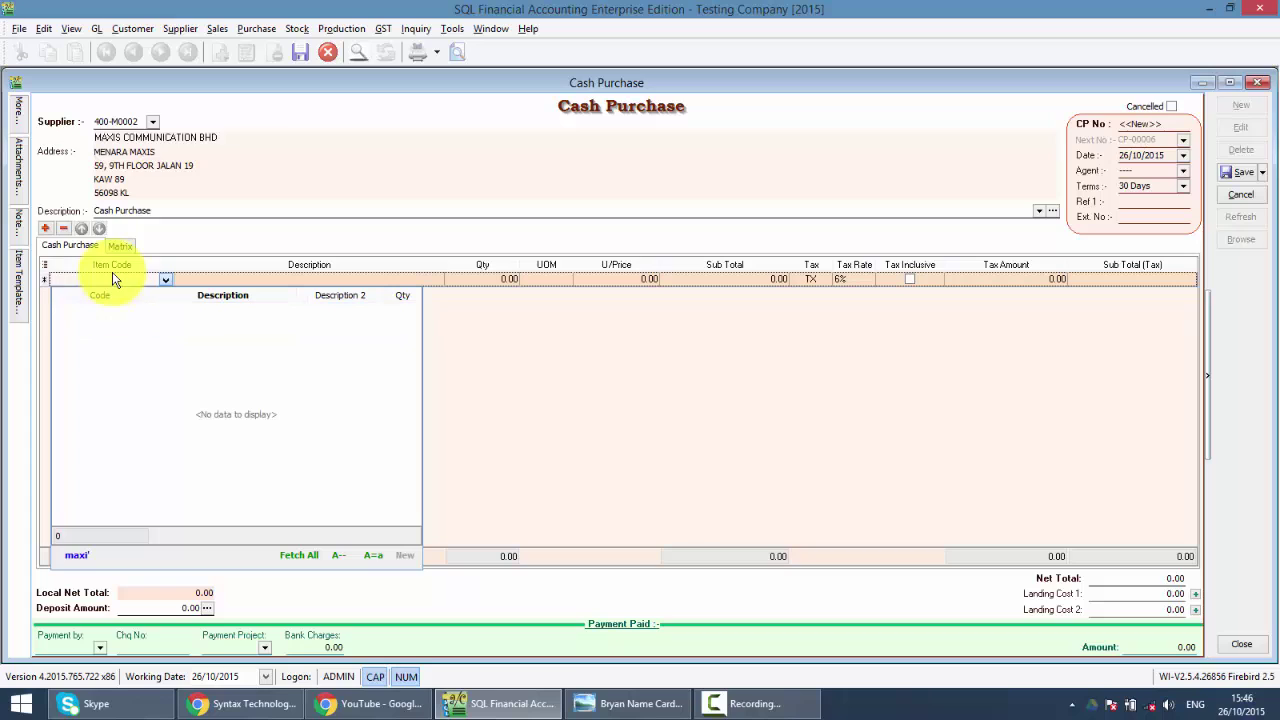
key("BackSpace")
key("BackSpace")
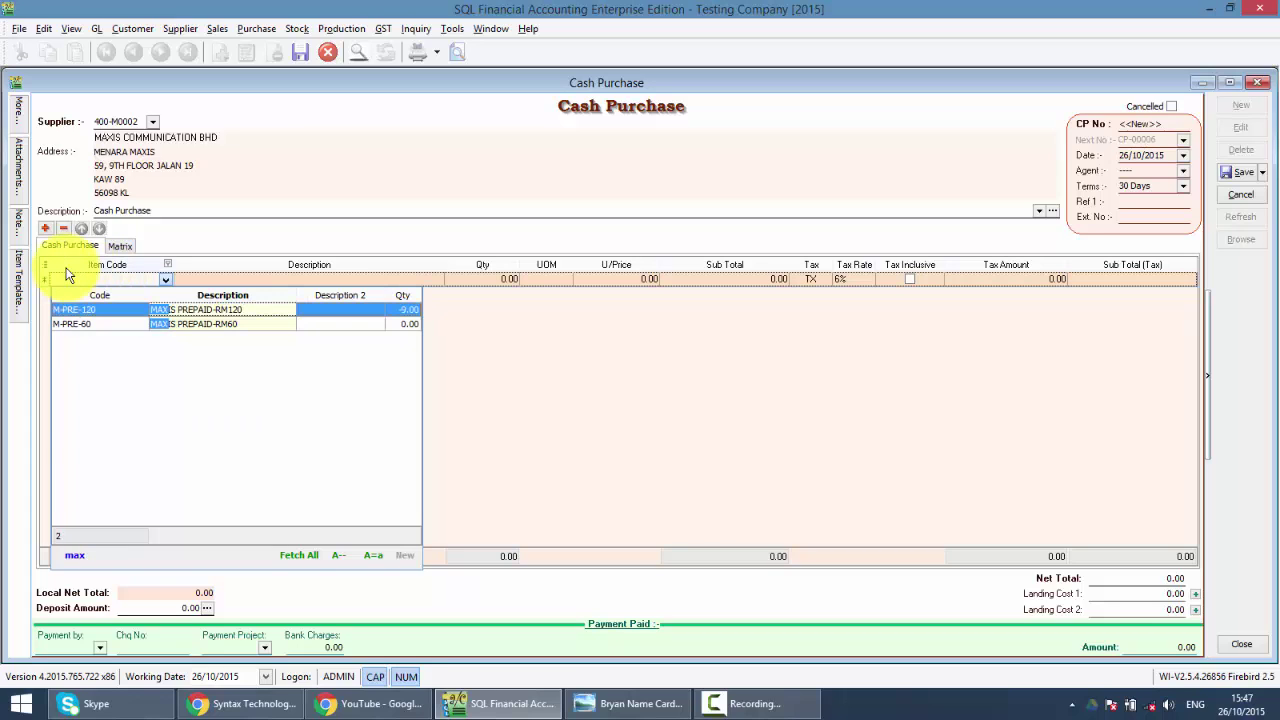
key("Return")
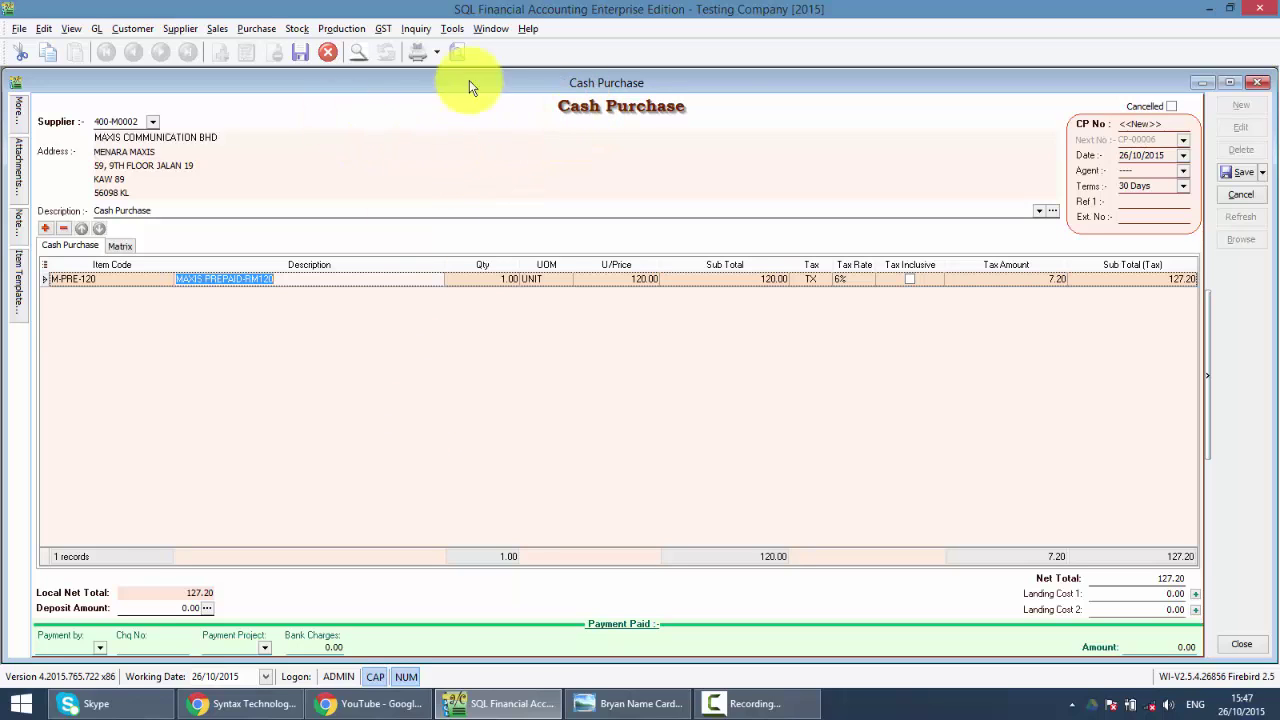
right_click(631, 104)
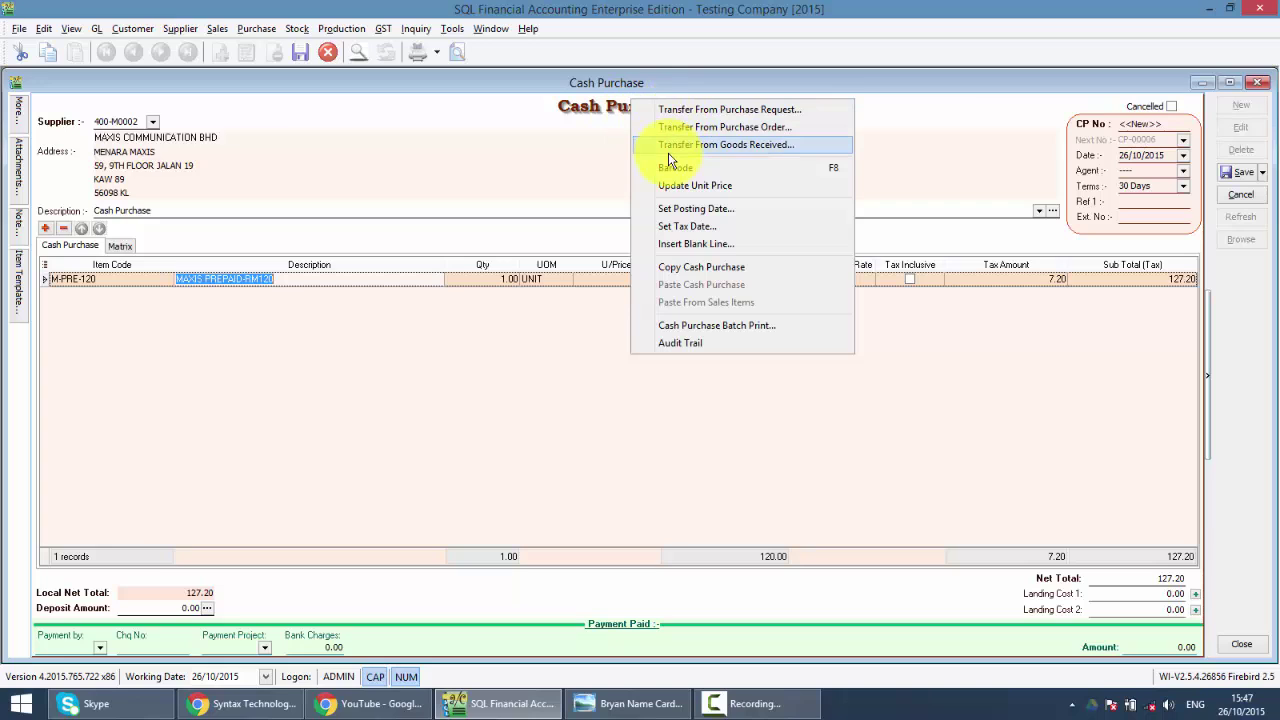
left_click(465, 361)
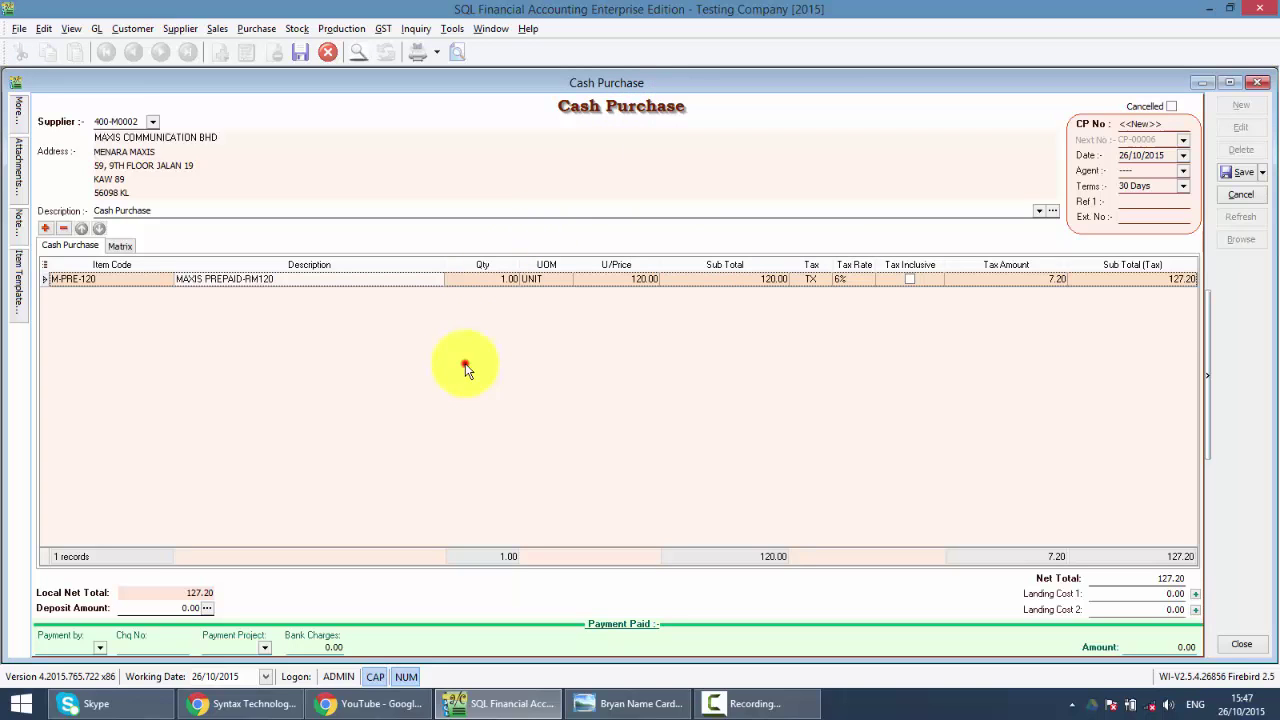
Step: Add a second line item by searching for "di" and choosing D-PRE-100, DIGI PREPAID-RM100
left_click(44, 228)
left_click(84, 294)
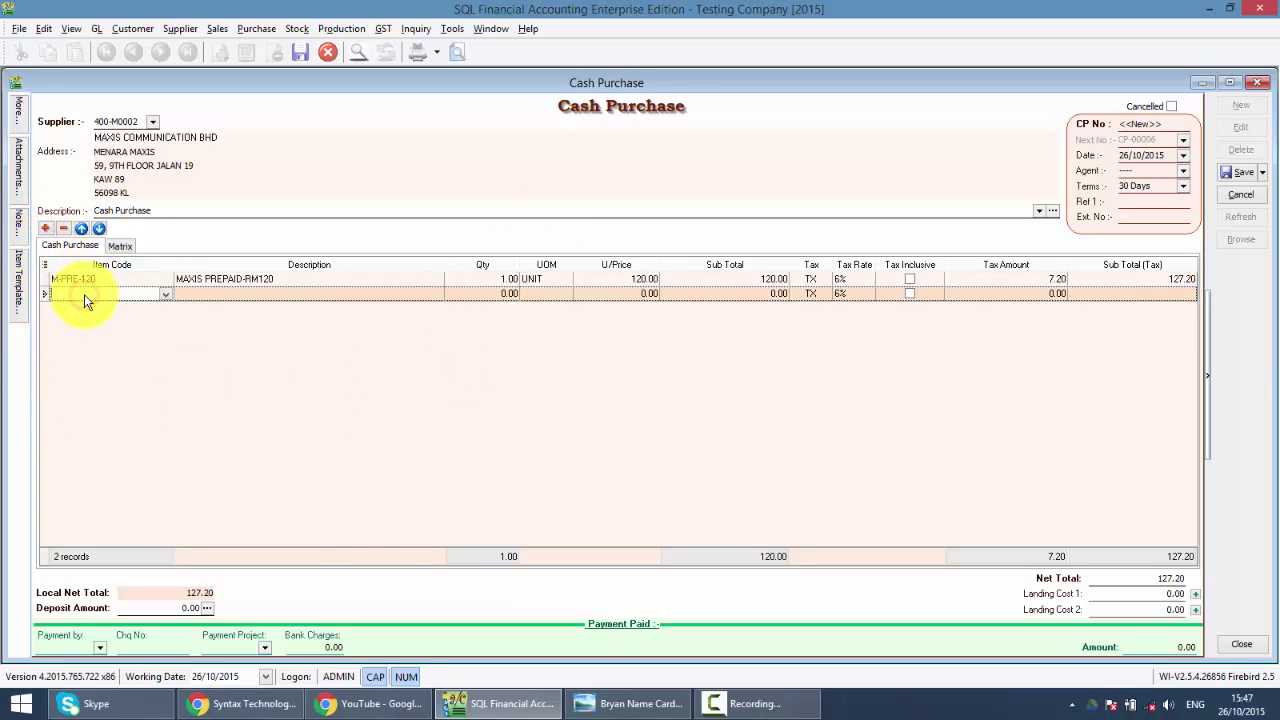
type("di")
key("Return")
left_click(236, 405)
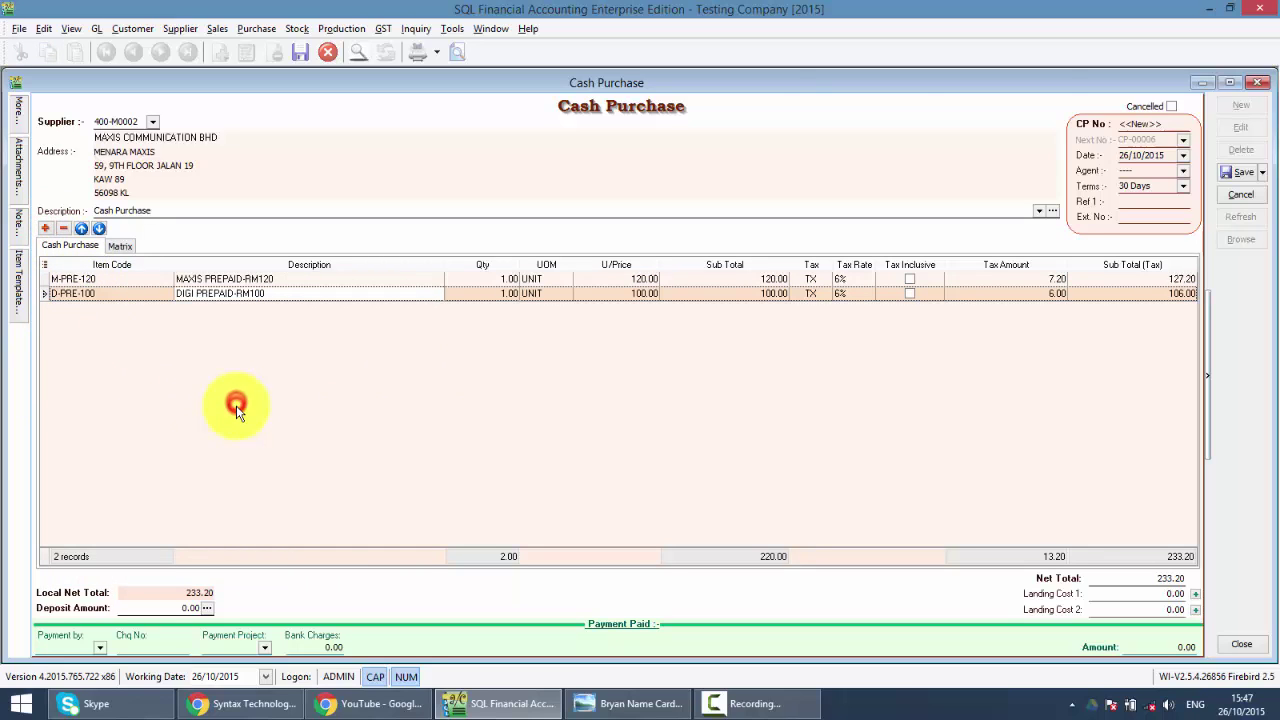
Step: Set the cash purchase's CP No to 87889 and choose MAYBANK (310-001) as the payment method
left_click(1130, 124)
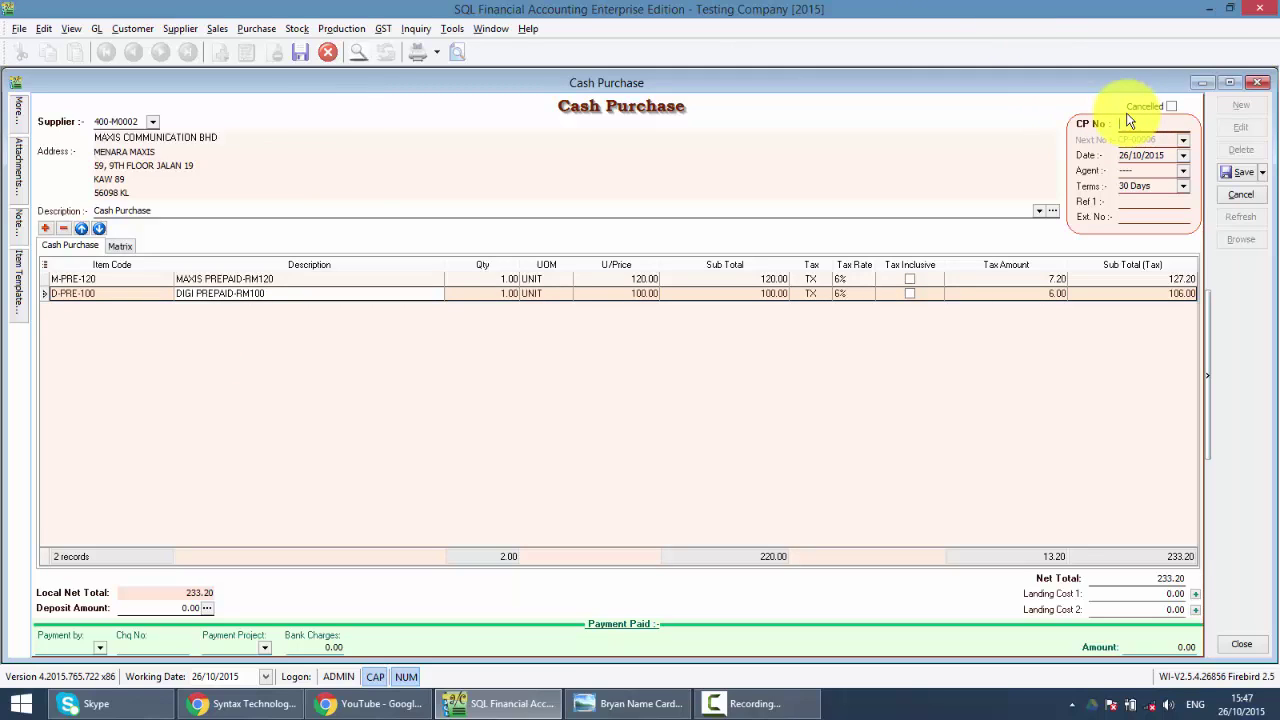
type("87889")
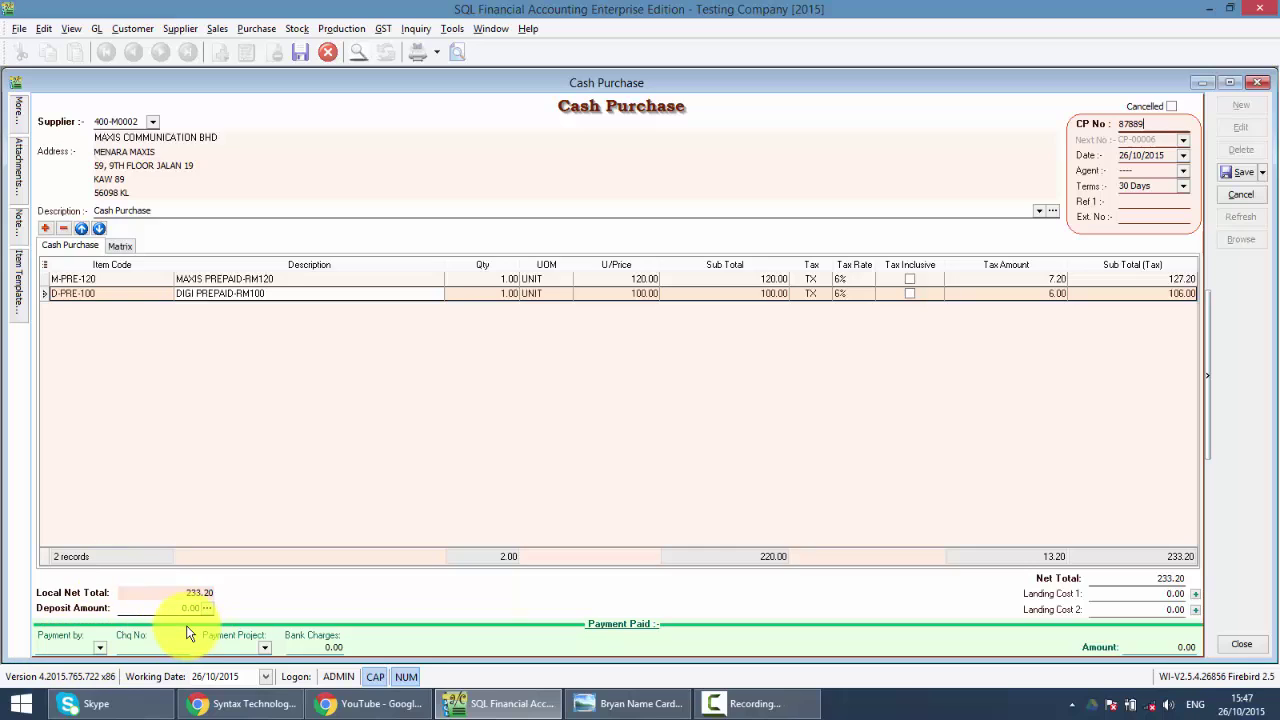
left_click(99, 649)
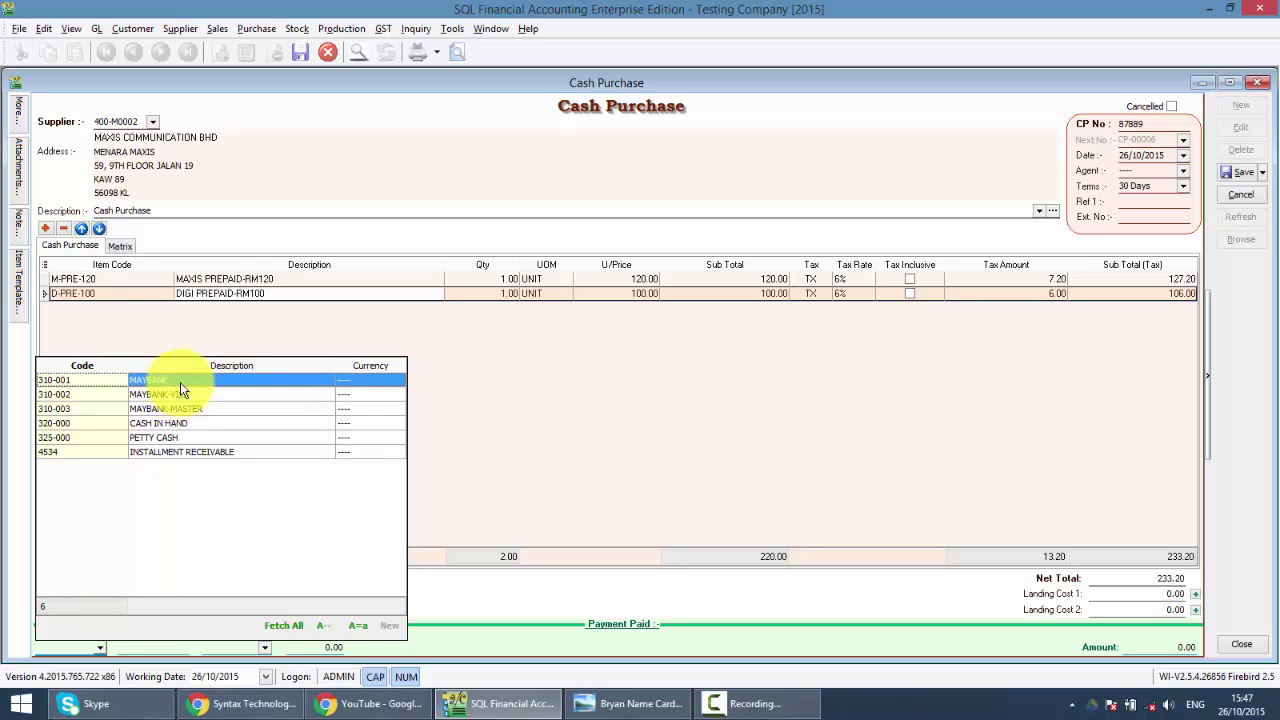
left_click(181, 383)
Step: Enter MBB776678 as the cheque number for the cash purchase's Maybank payment
left_click(146, 650)
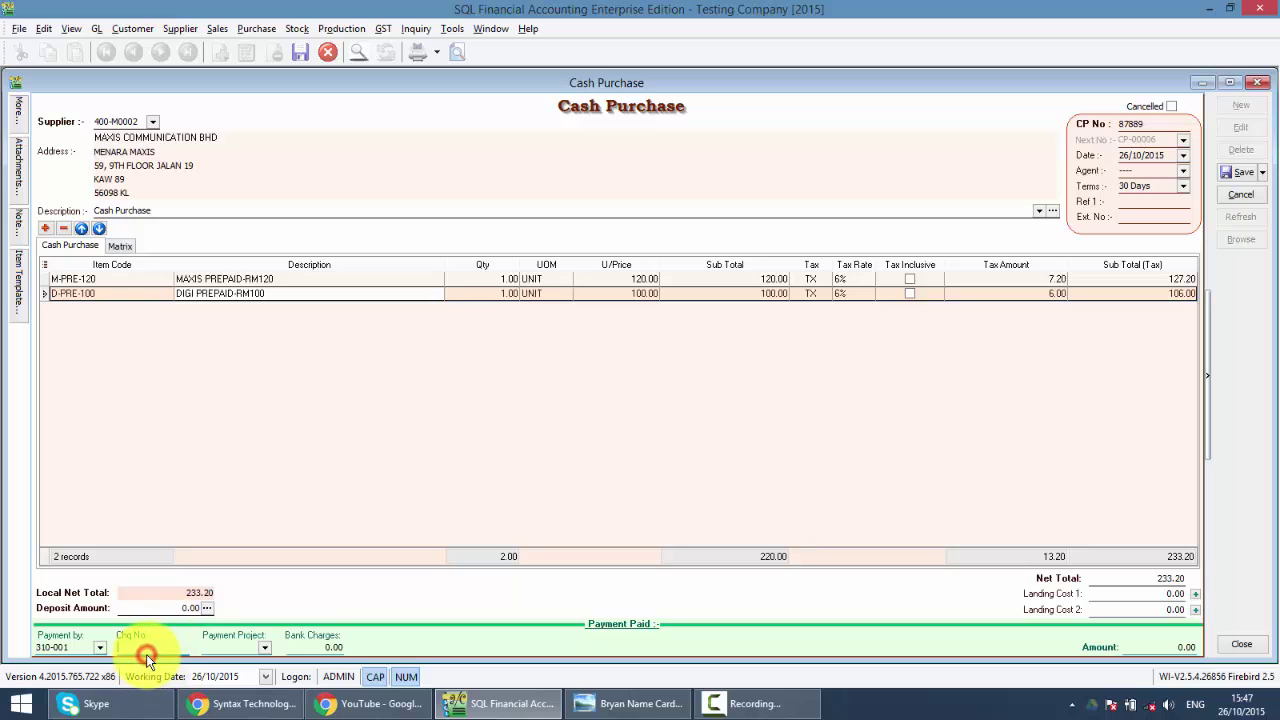
type("MBB77667")
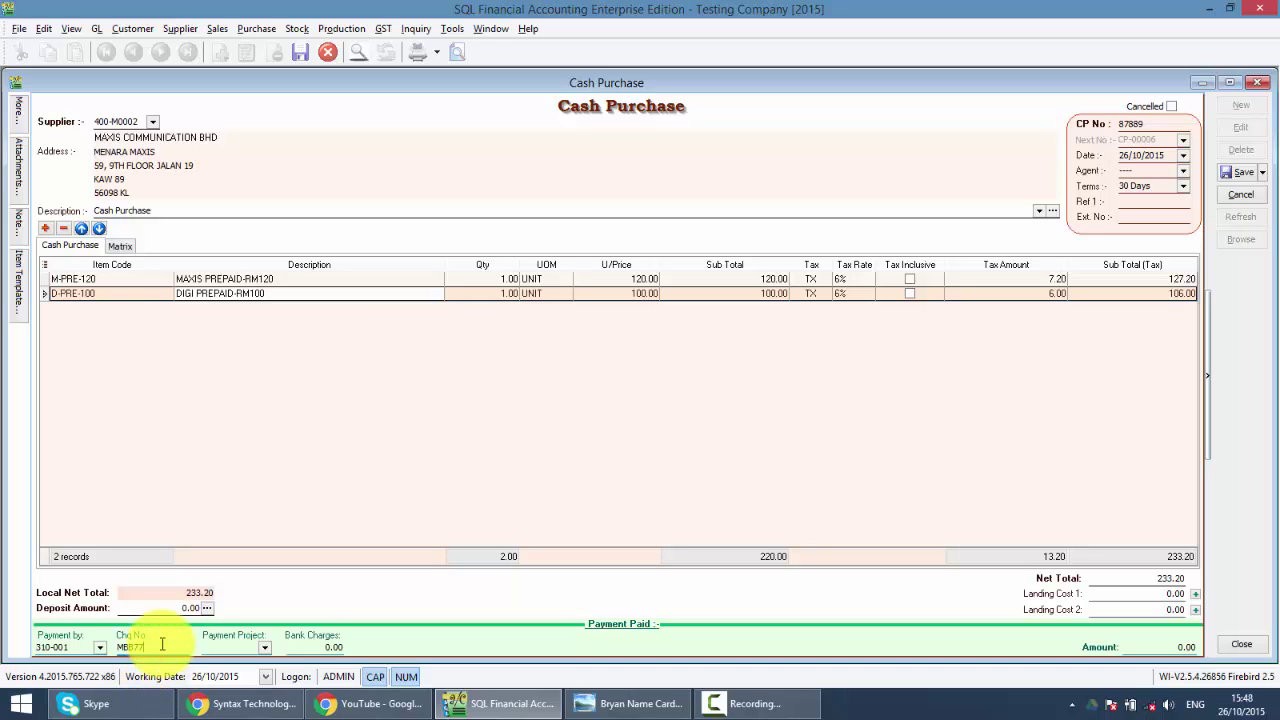
type("8")
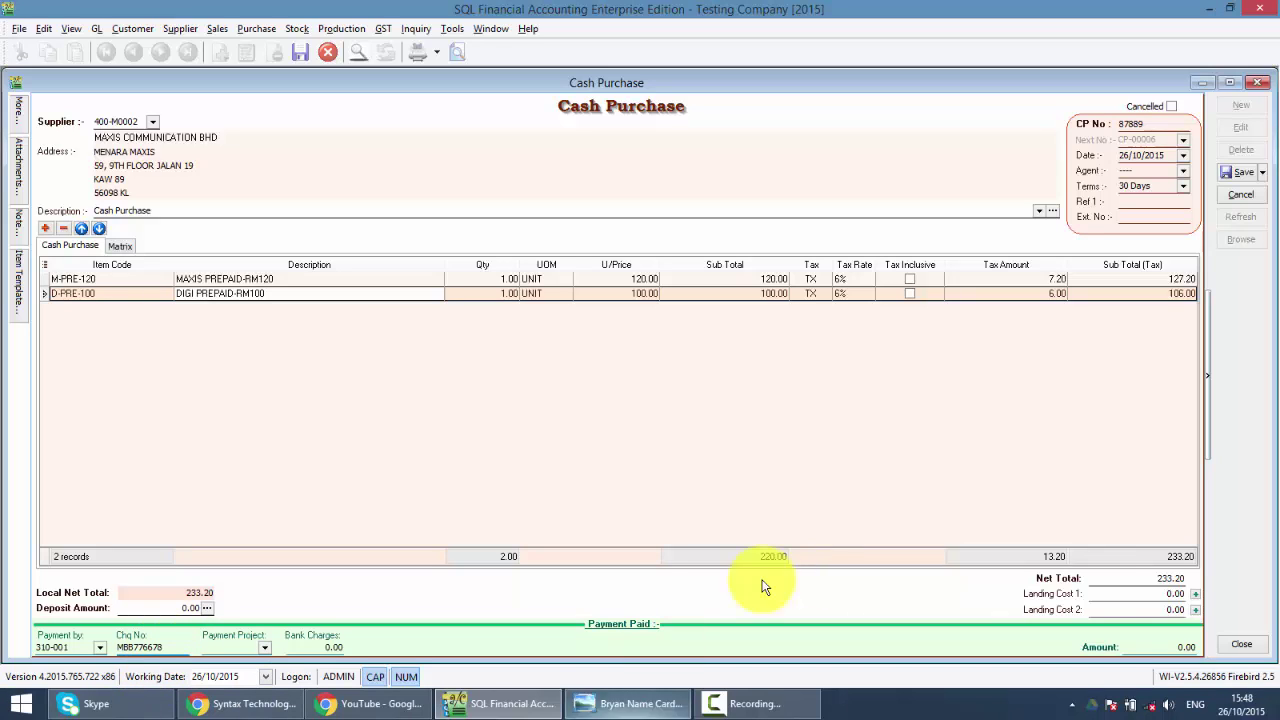
Step: Set the paid amount to 233.20, then save the cash purchase and close its window
left_click(1131, 647)
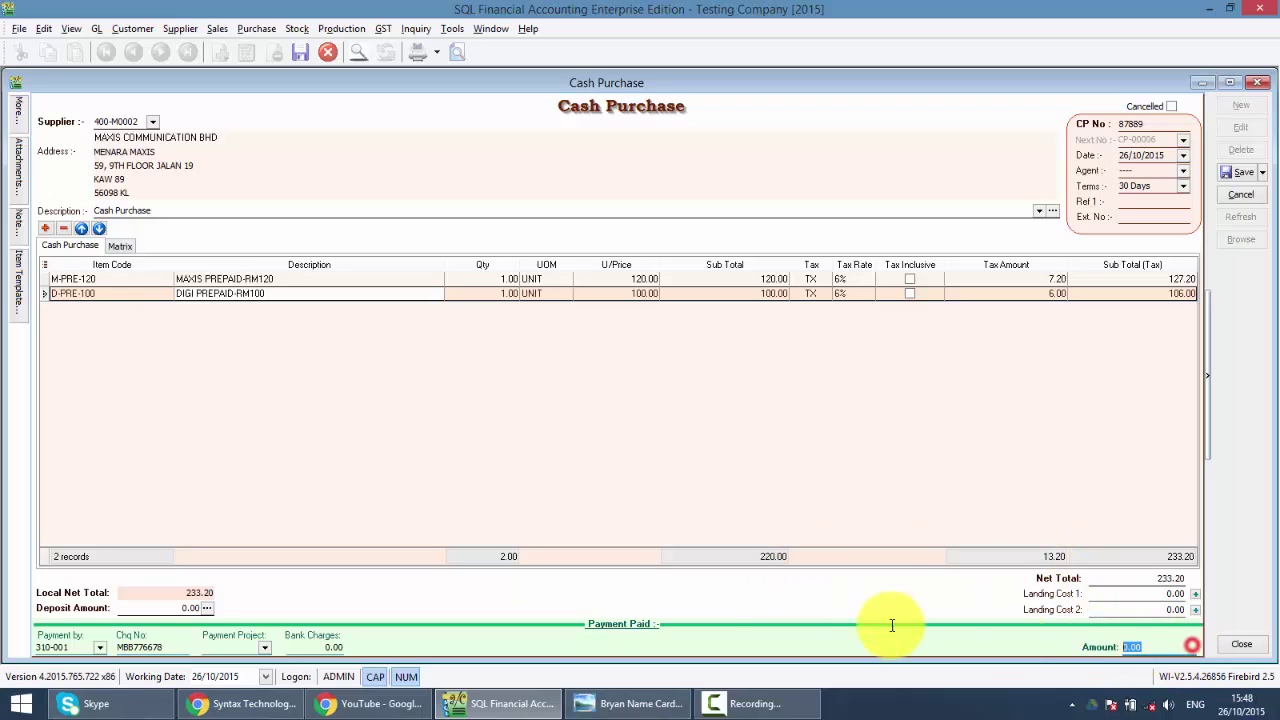
type("2")
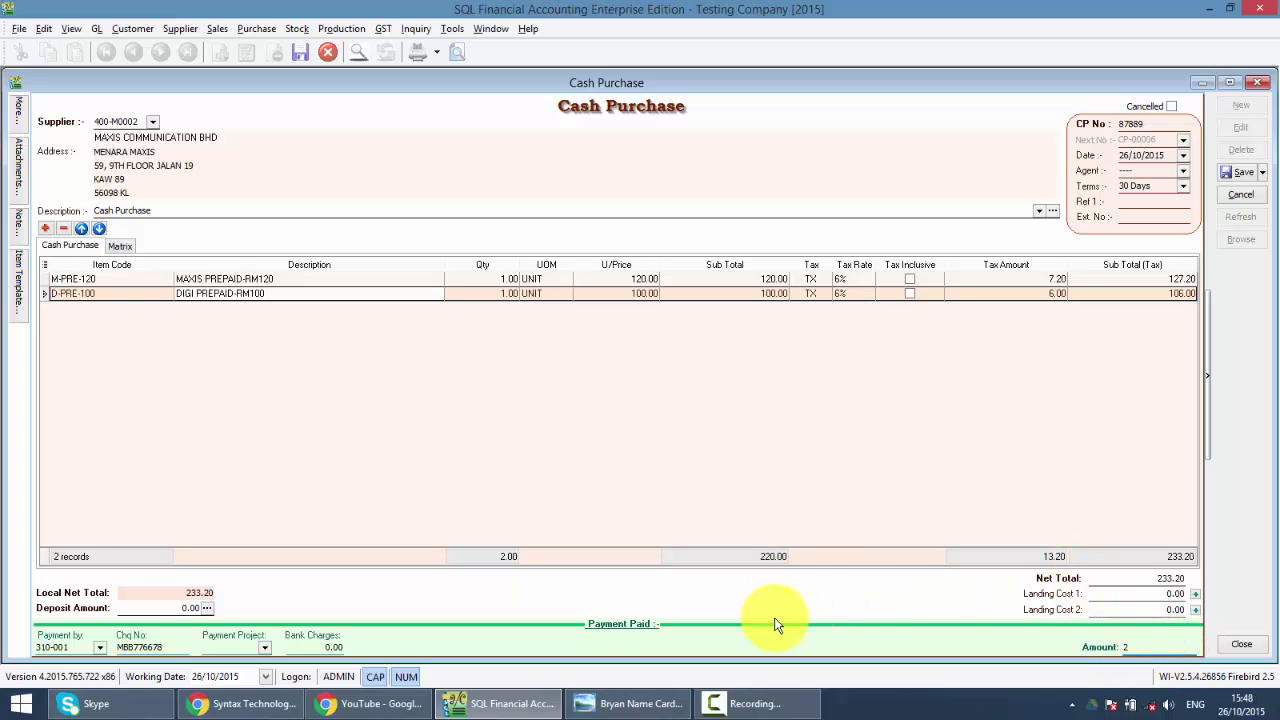
type("33.20")
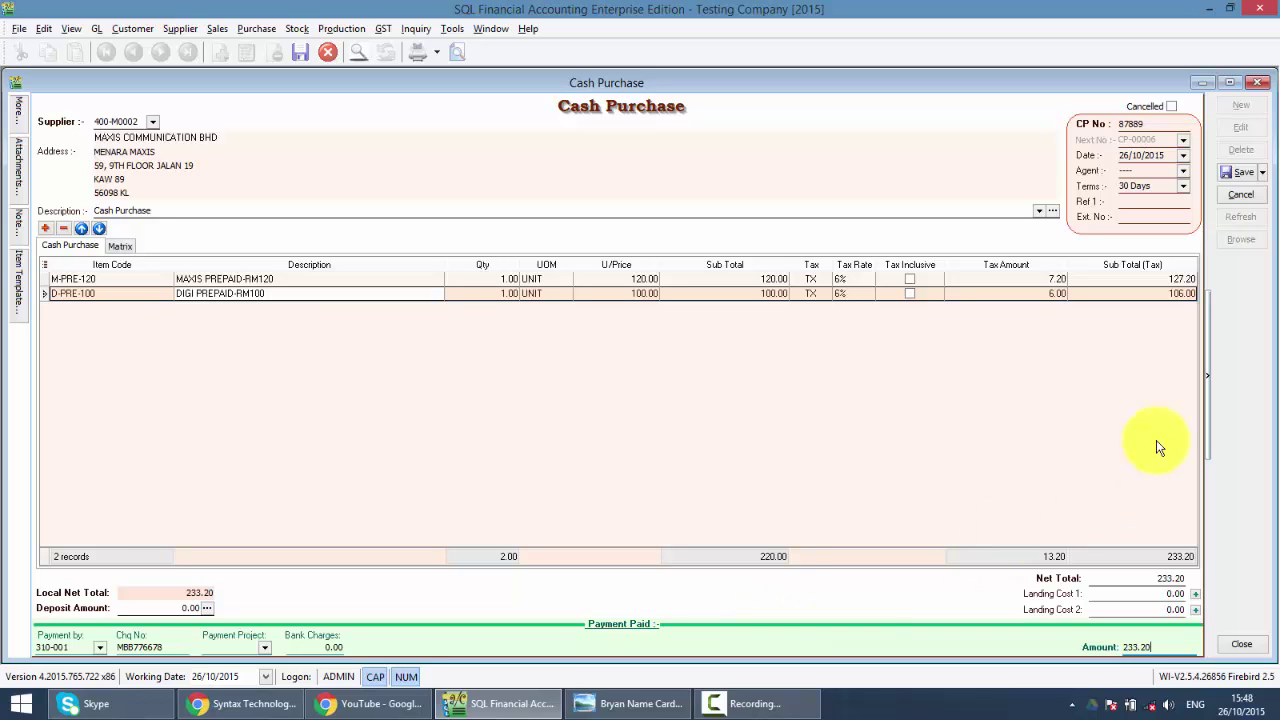
left_click(1229, 170)
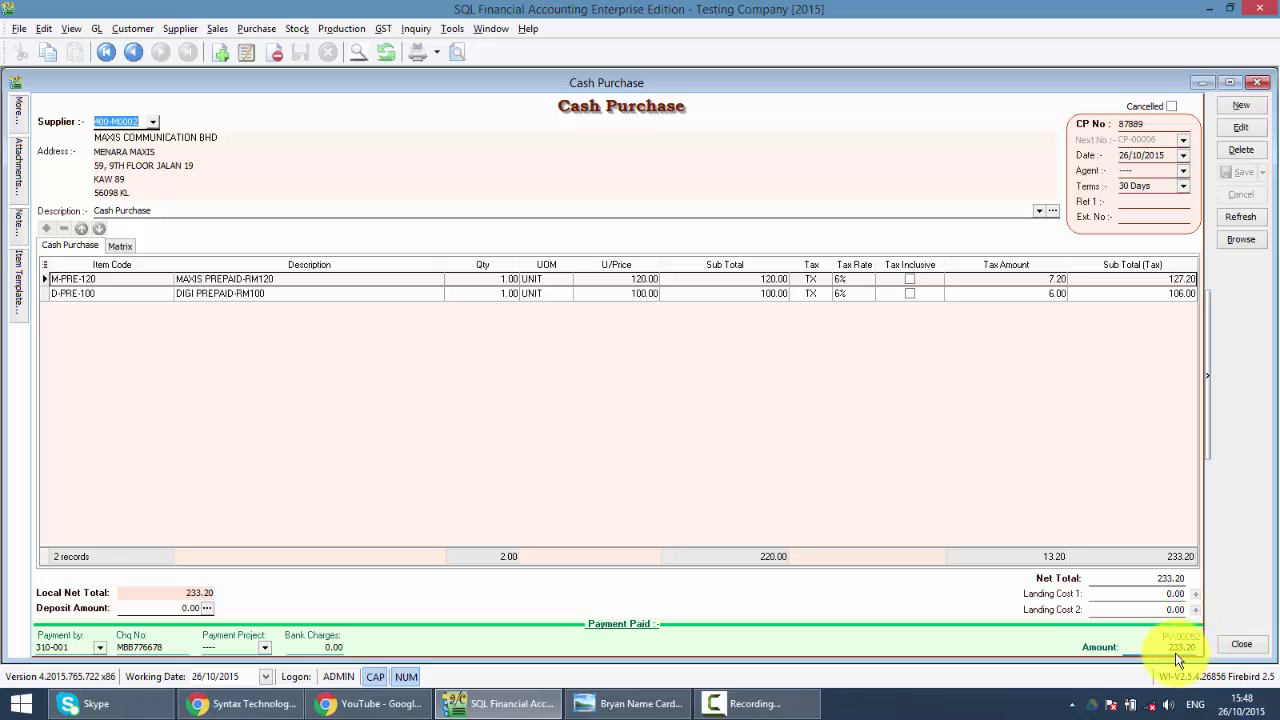
left_click(1259, 83)
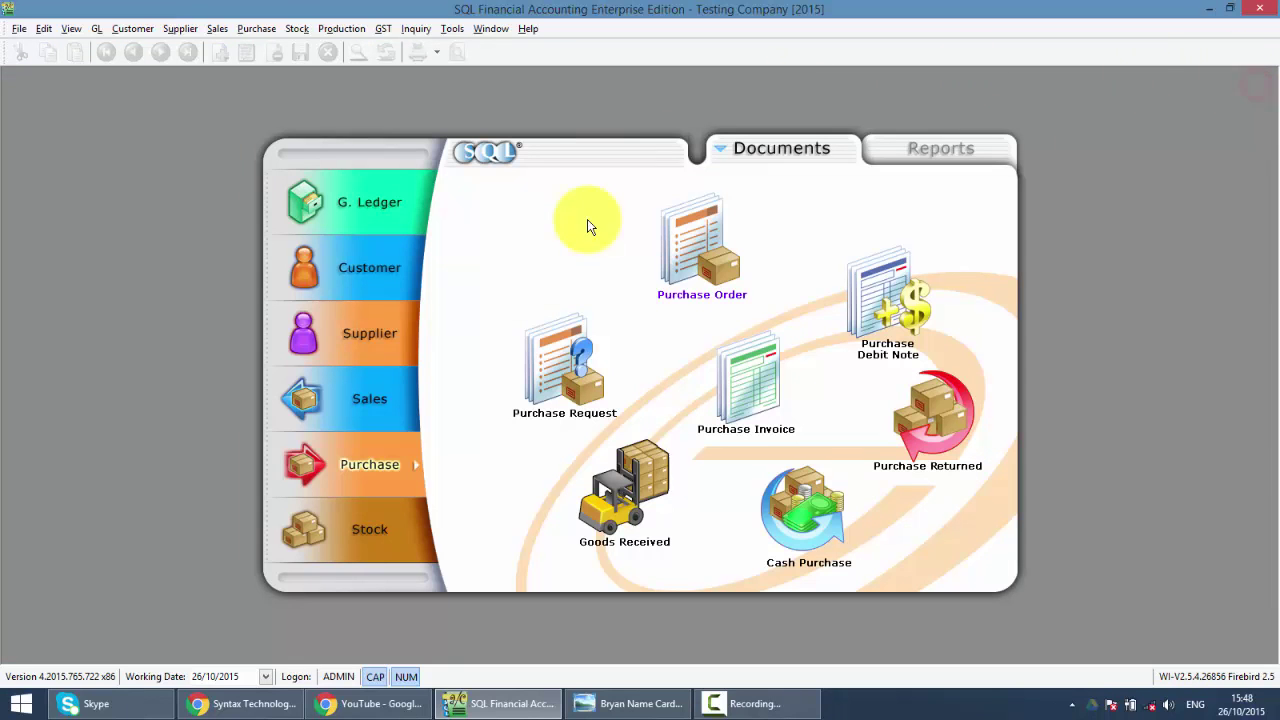
Step: Open the supplier payment entries and filter them by P/V No. 52
left_click(357, 335)
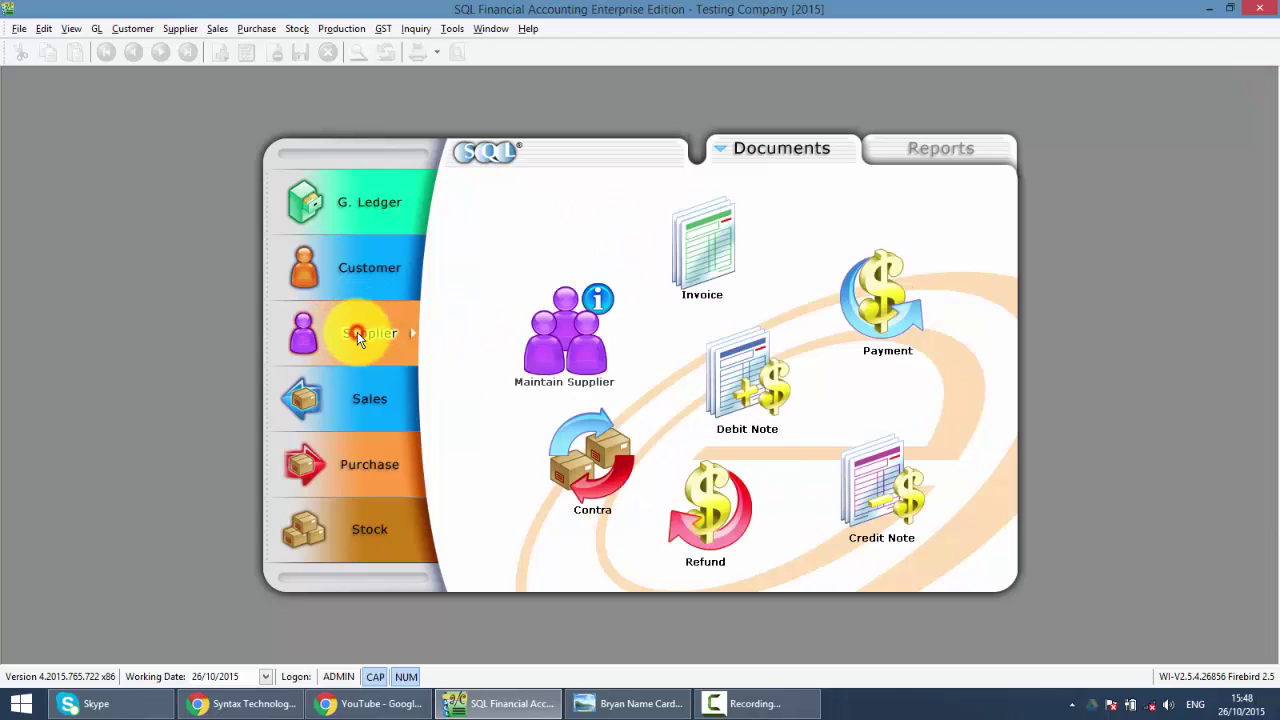
left_click(879, 292)
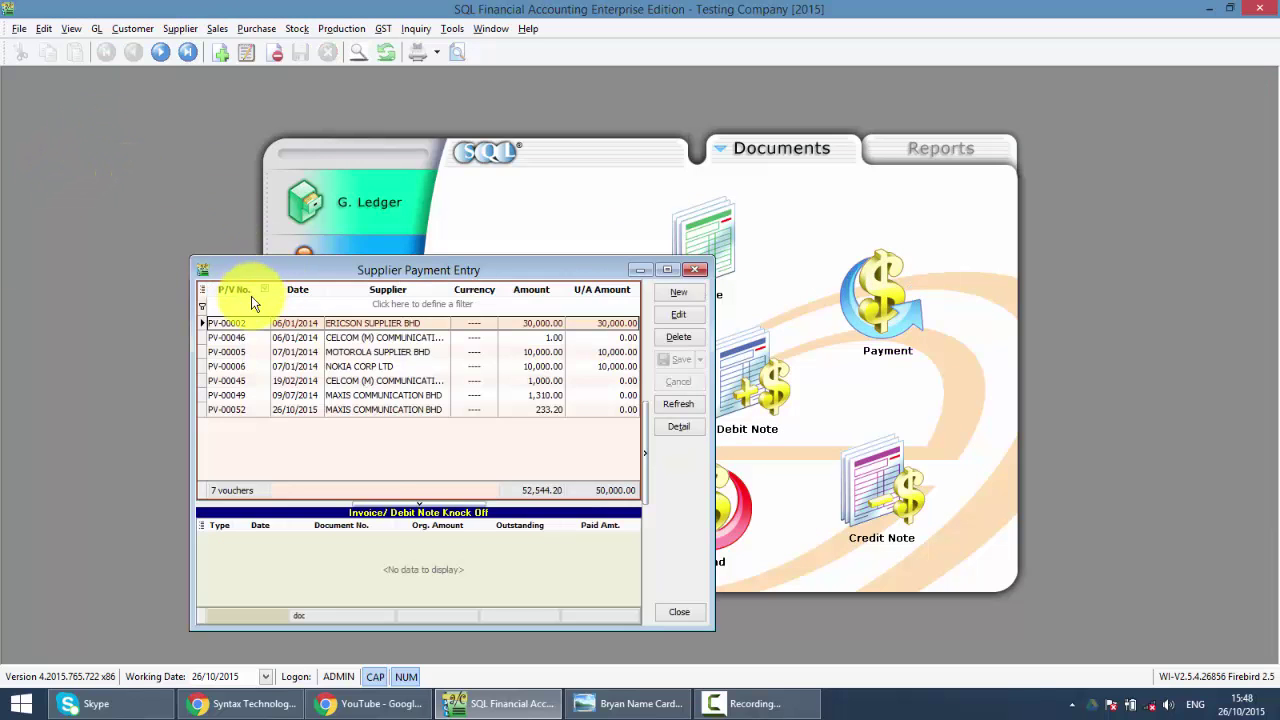
left_click(243, 305)
type("52")
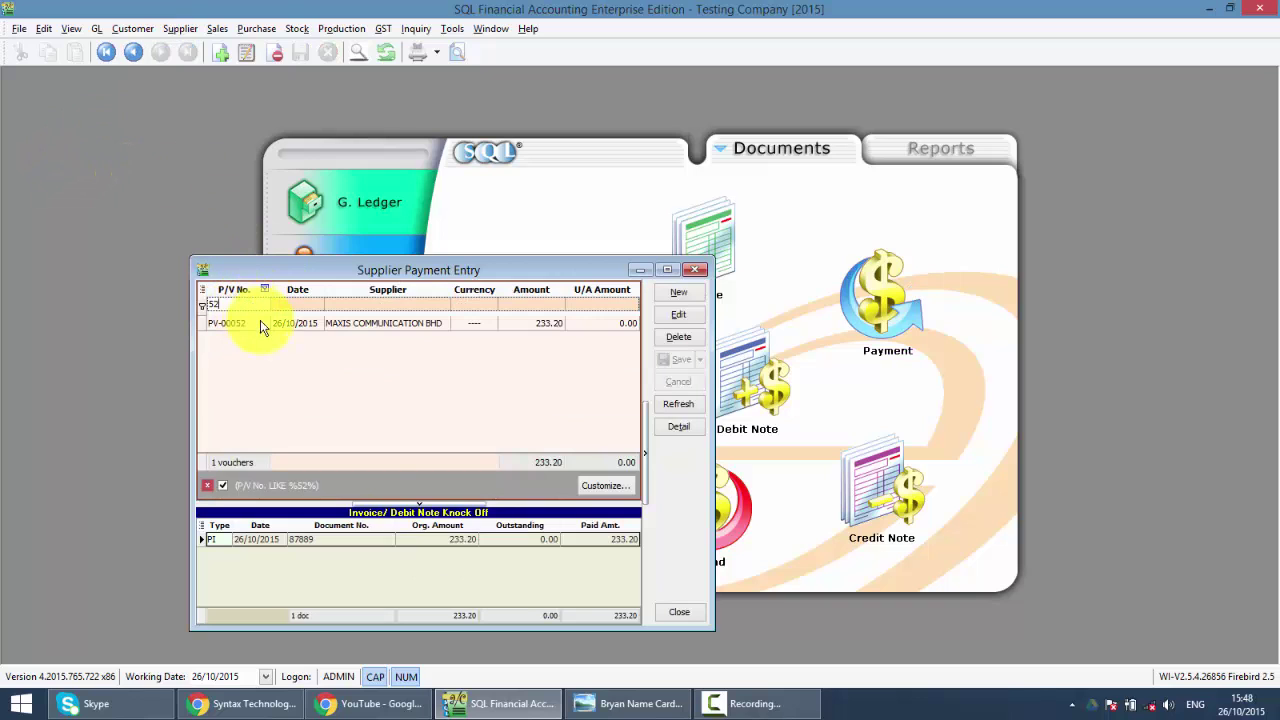
Step: Examine the filtered payment voucher's cheque and knock-off details in full view, close it and return to the Purchase documents
double_click(263, 323)
double_click(423, 270)
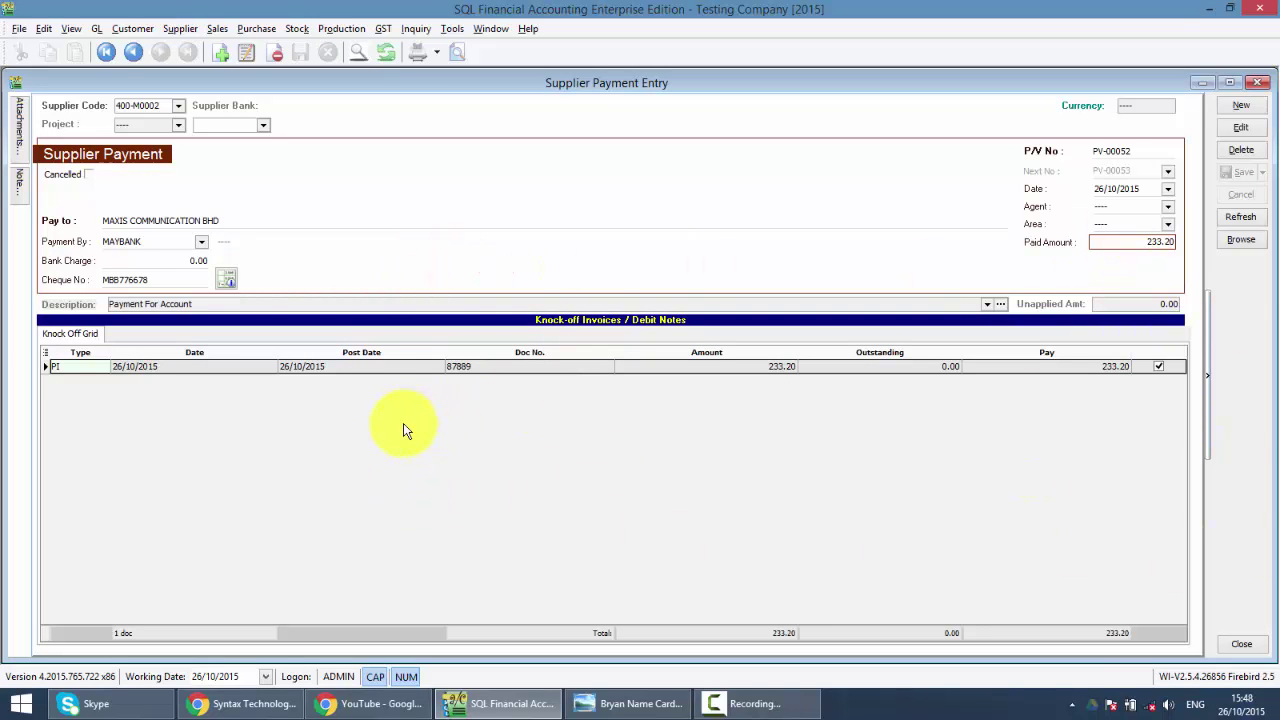
left_click(1259, 83)
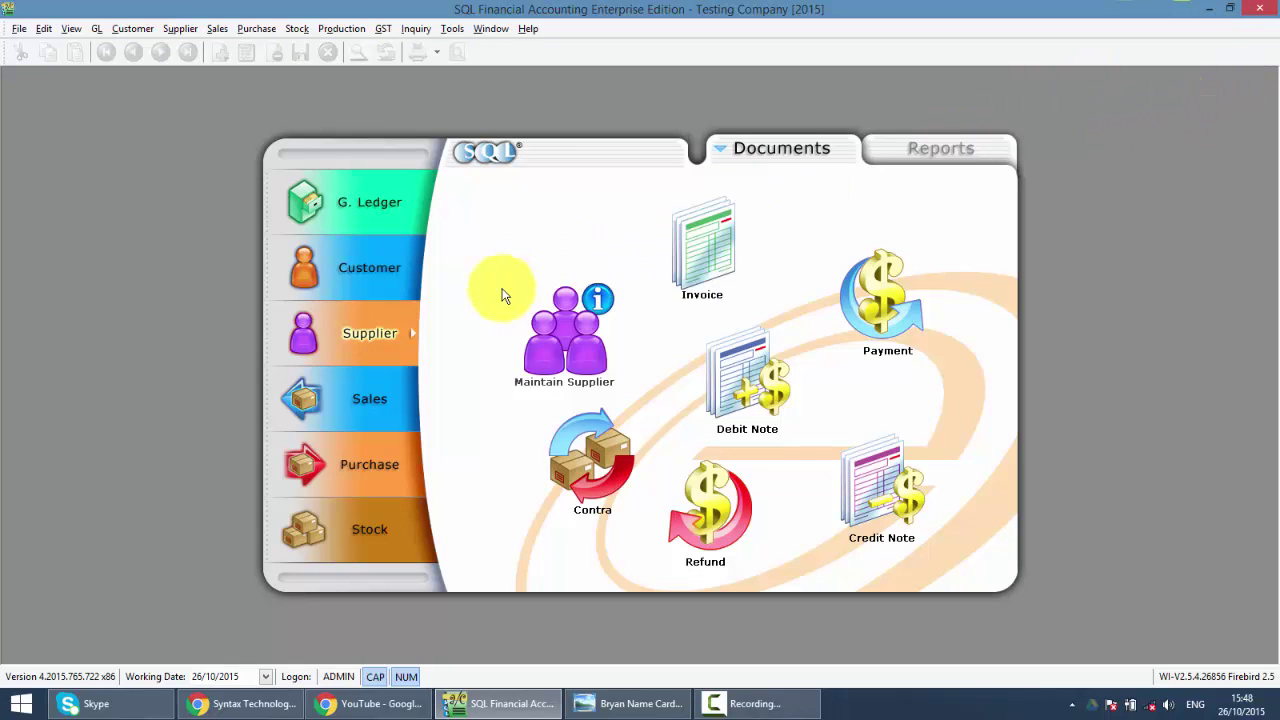
left_click(362, 466)
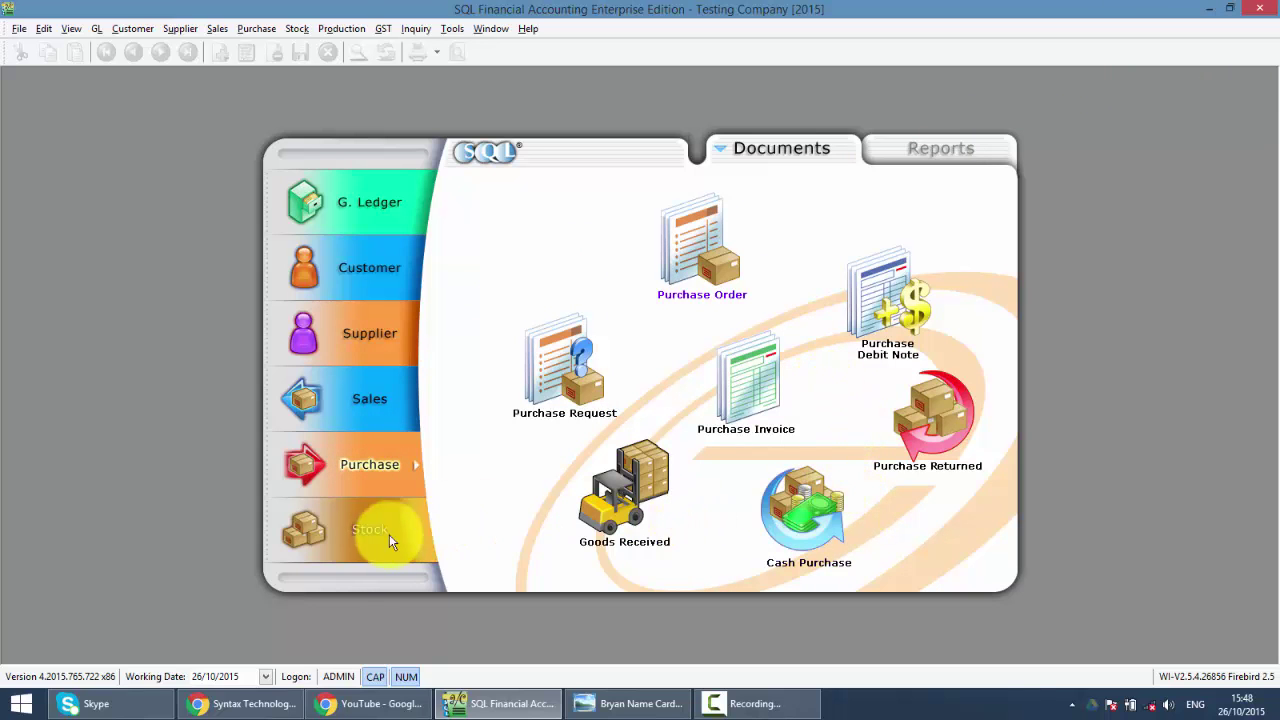
Step: Switch to Chrome to view the Syntax Technologies Facebook page and YouTube tutorial page, and view the business card in Windows Photo Viewer
left_click(273, 712)
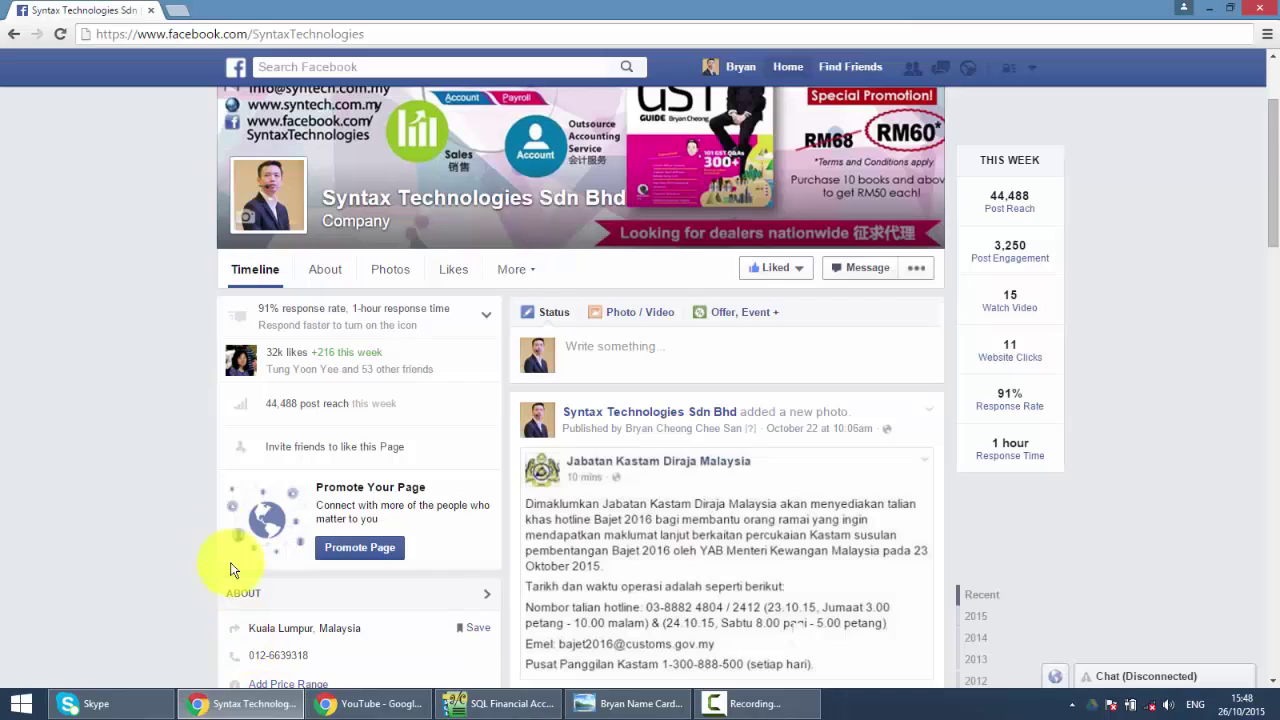
scroll(225, 540, "up", 3)
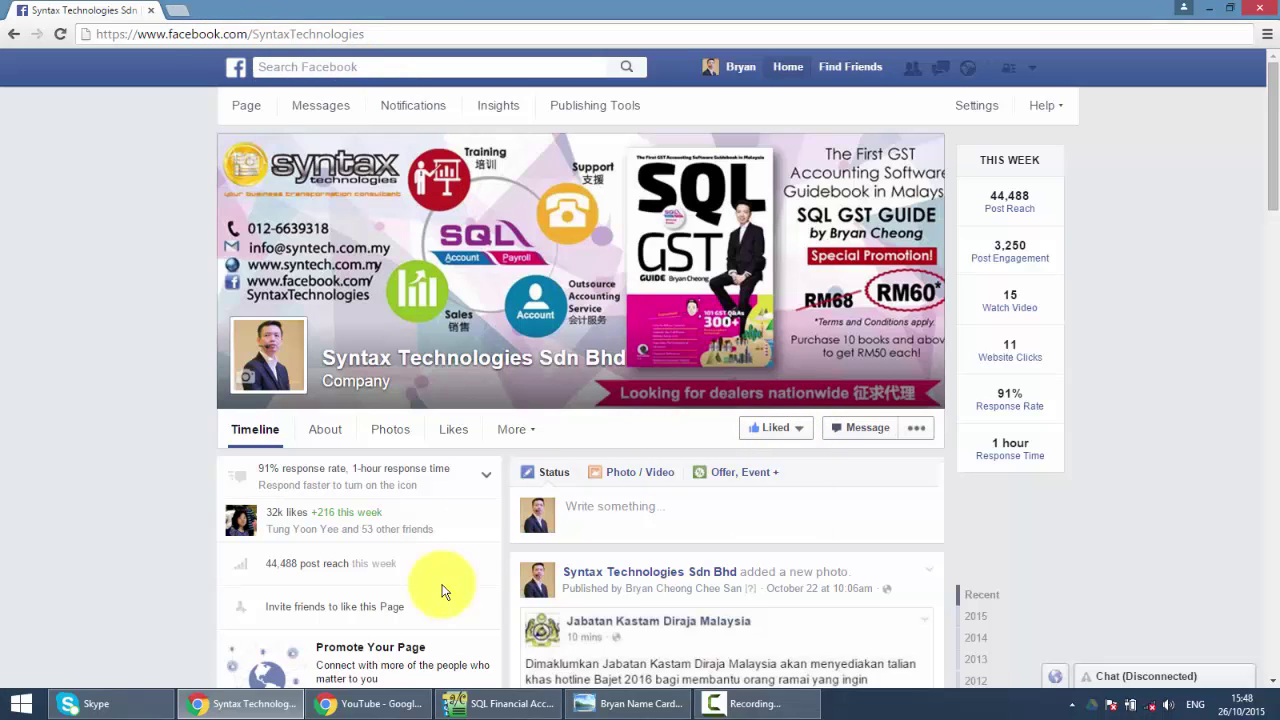
left_click(365, 703)
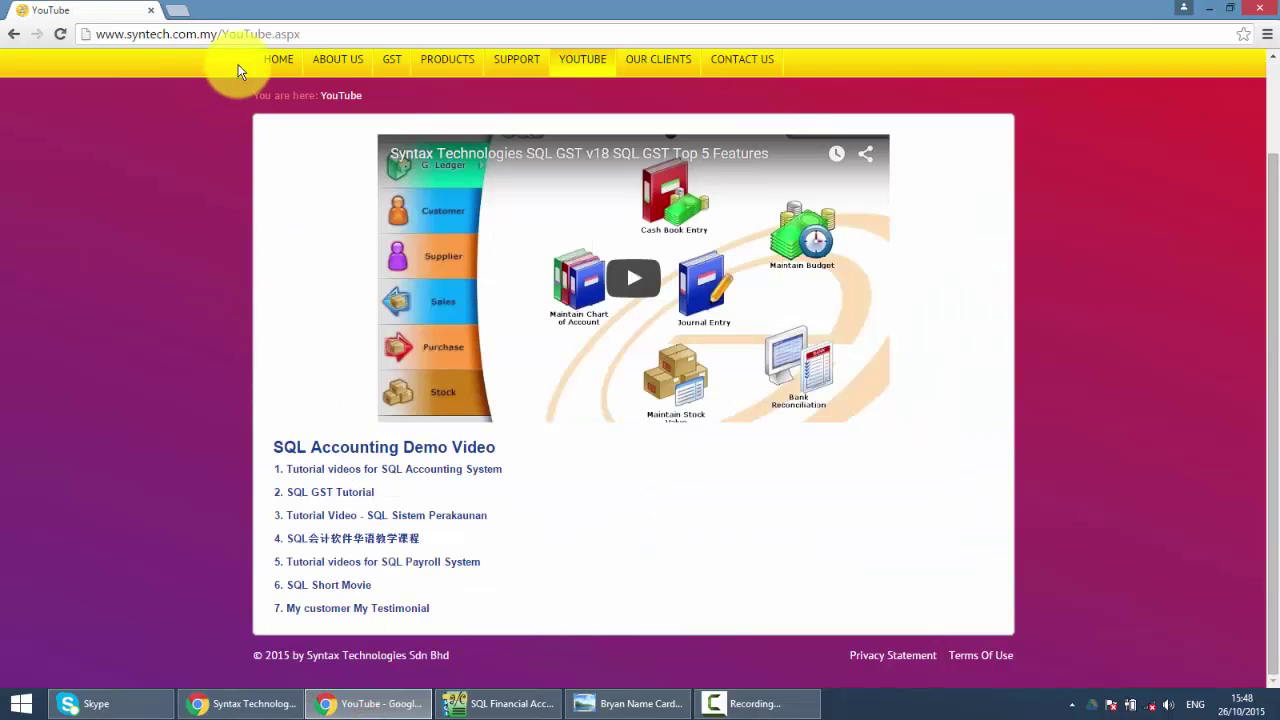
scroll(243, 60, "up", 2)
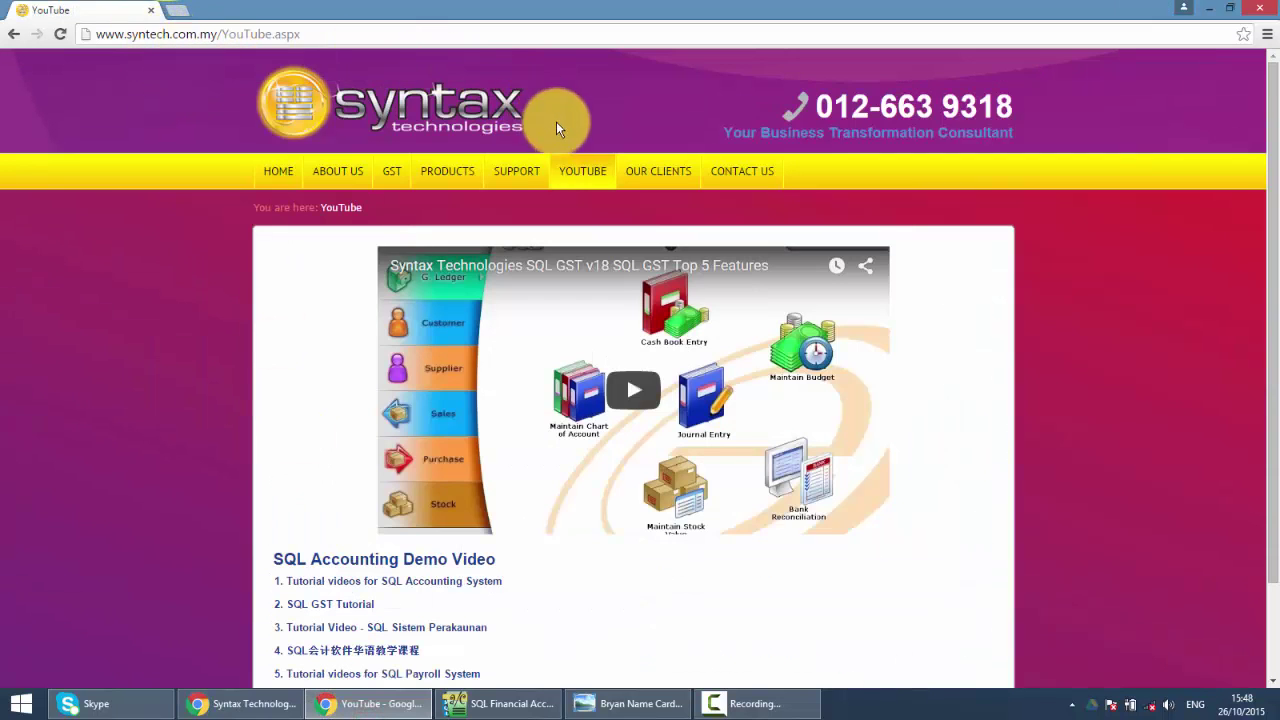
scroll(495, 230, "down", 2)
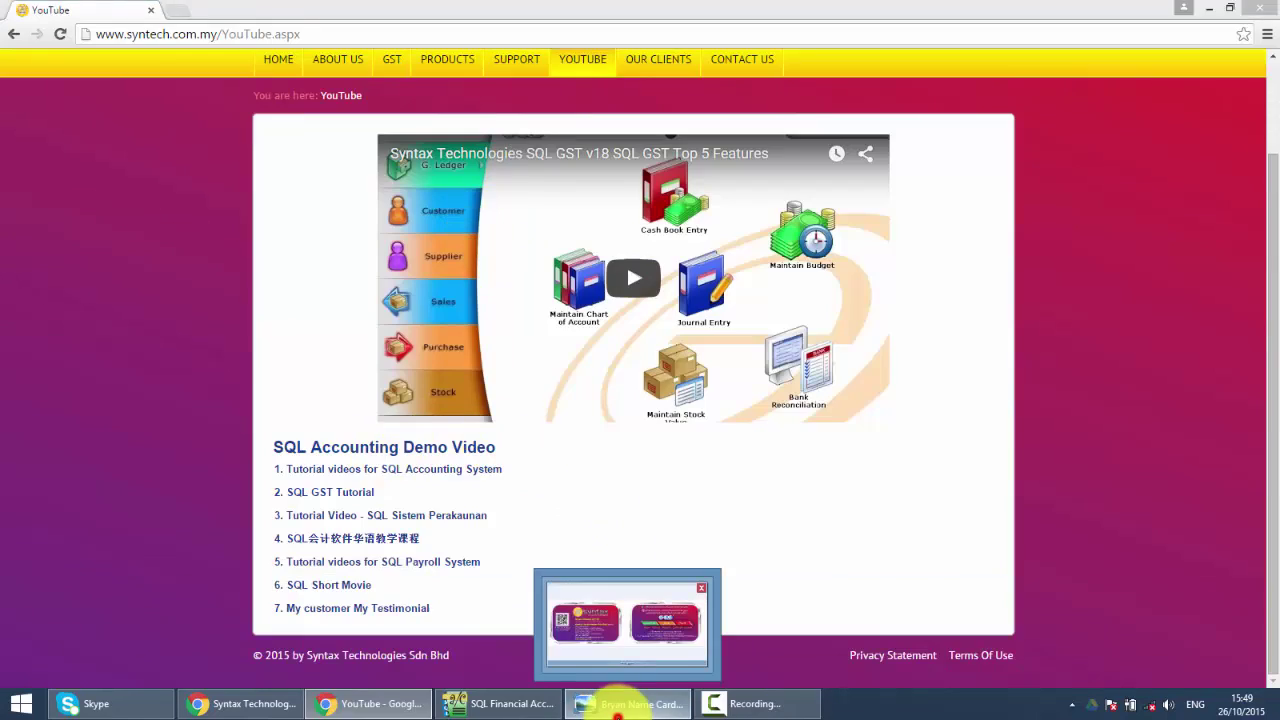
left_click(592, 703)
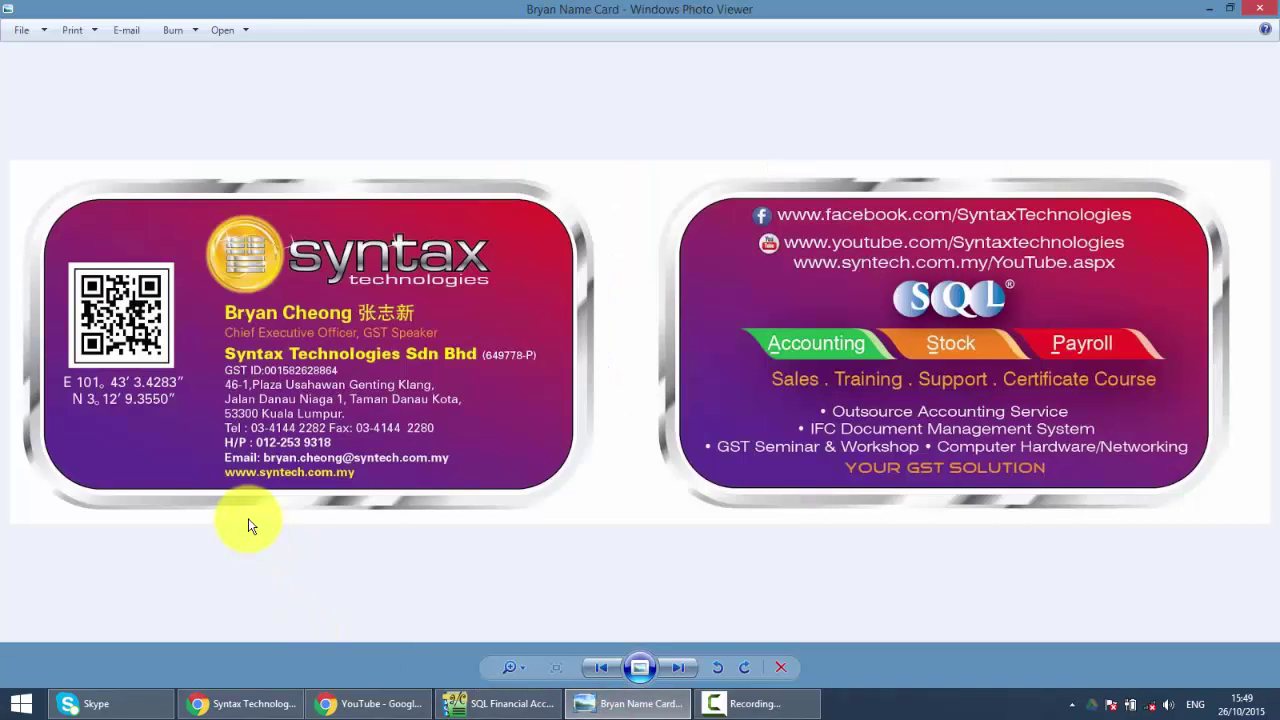